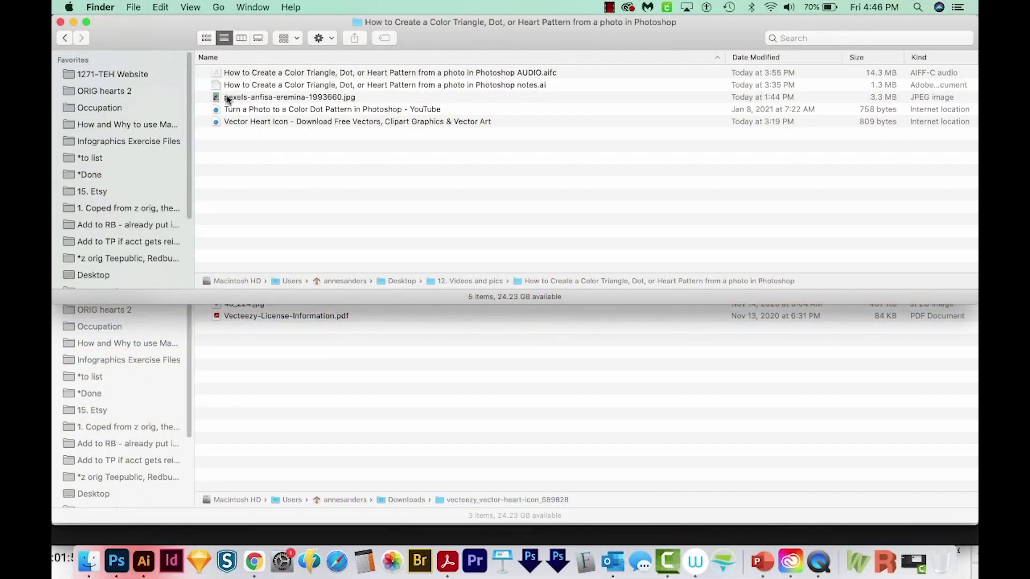
- Open pexels-anfisa-eremina-1993660.jpg in Photoshop by dragging it from Finder onto the Dock icon
left_click_drag(229, 100, 118, 561)
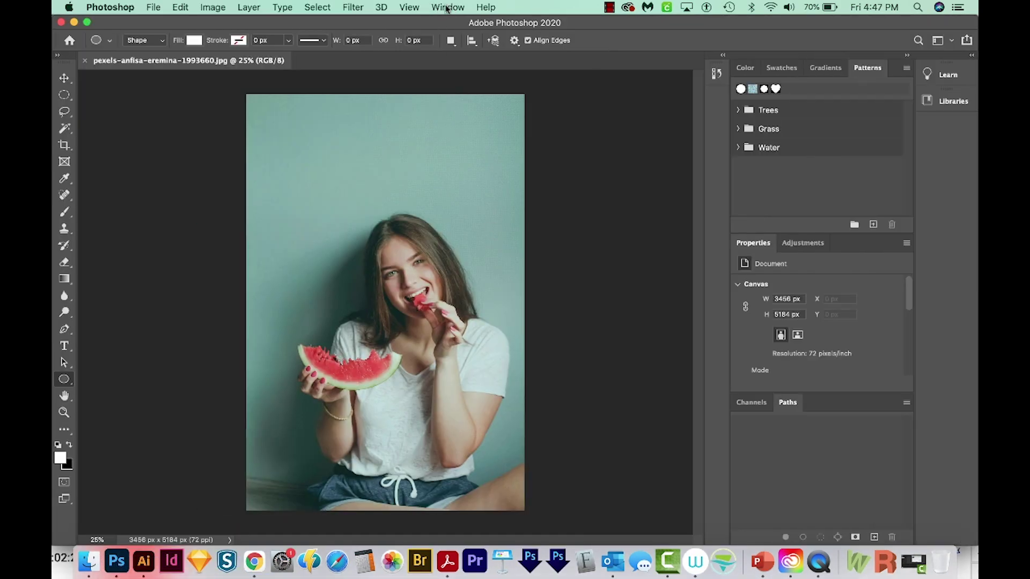
- Show the Layers panel and marquee-select a rectangle around the woman
left_click(448, 8)
left_click(460, 283)
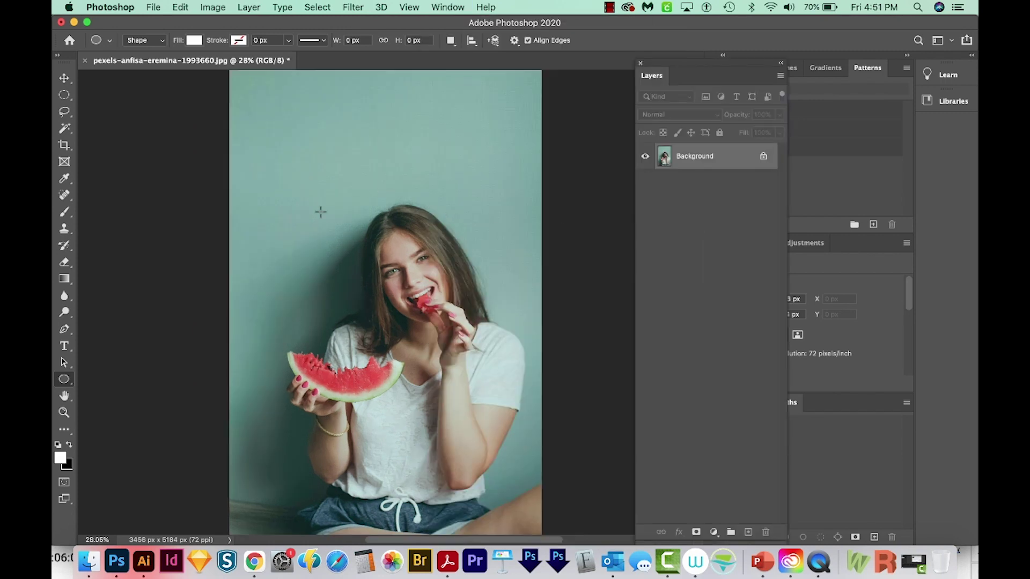
left_click(65, 97)
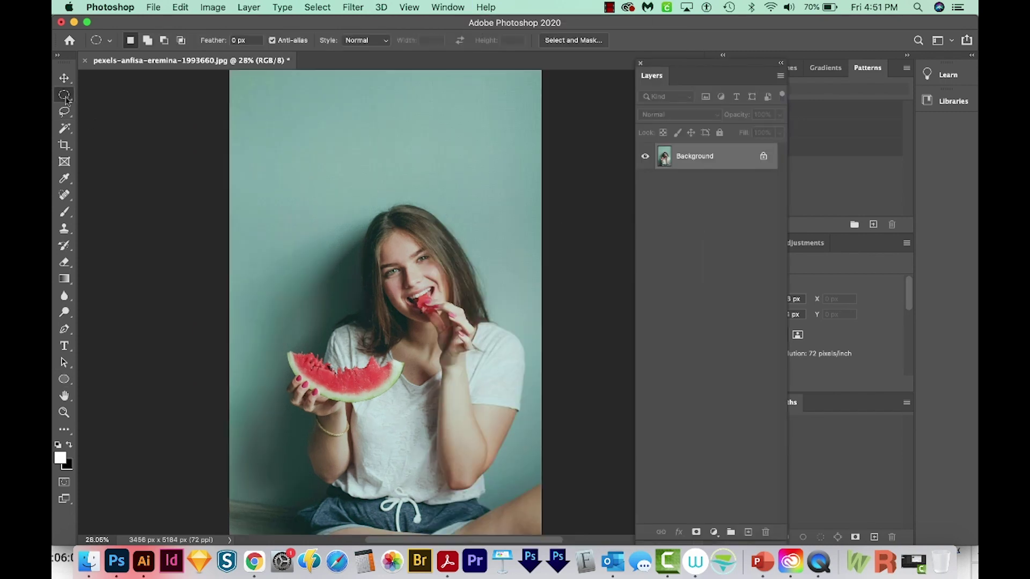
left_click(121, 95)
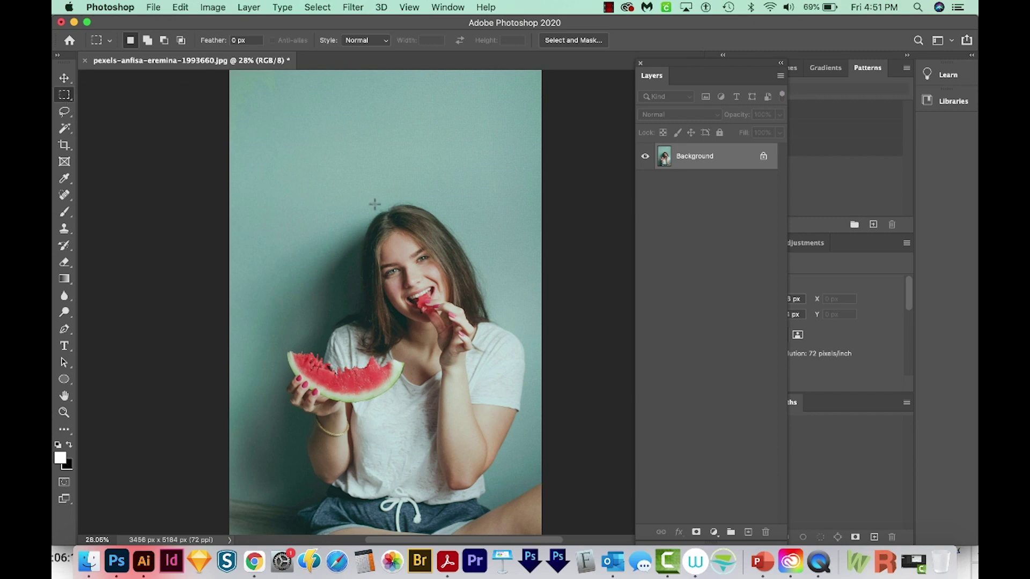
left_click_drag(327, 185, 588, 459)
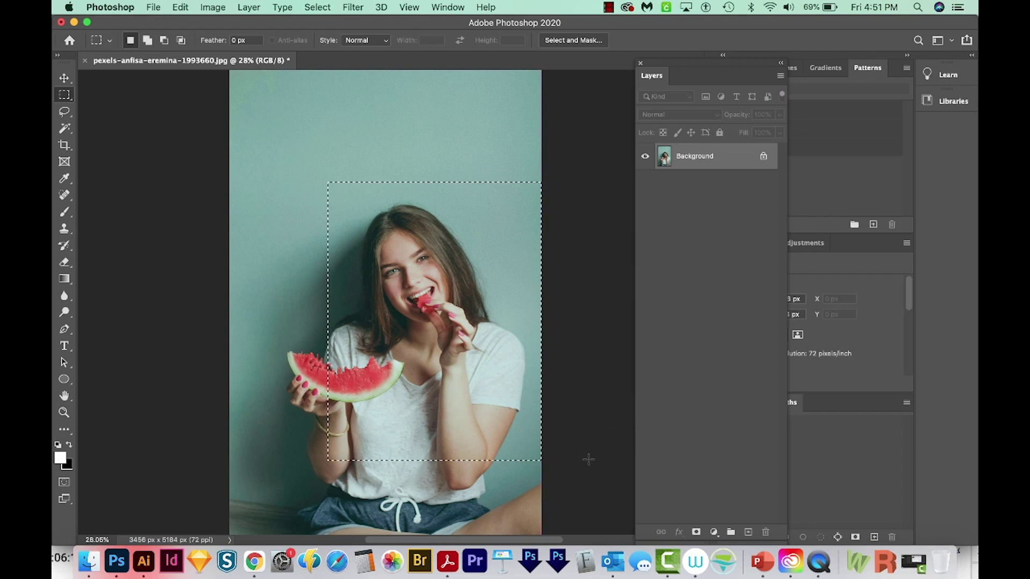
- Crop the photo to the selection (2365 × 3087 px) and unlock the Background as Layer 0
key("c")
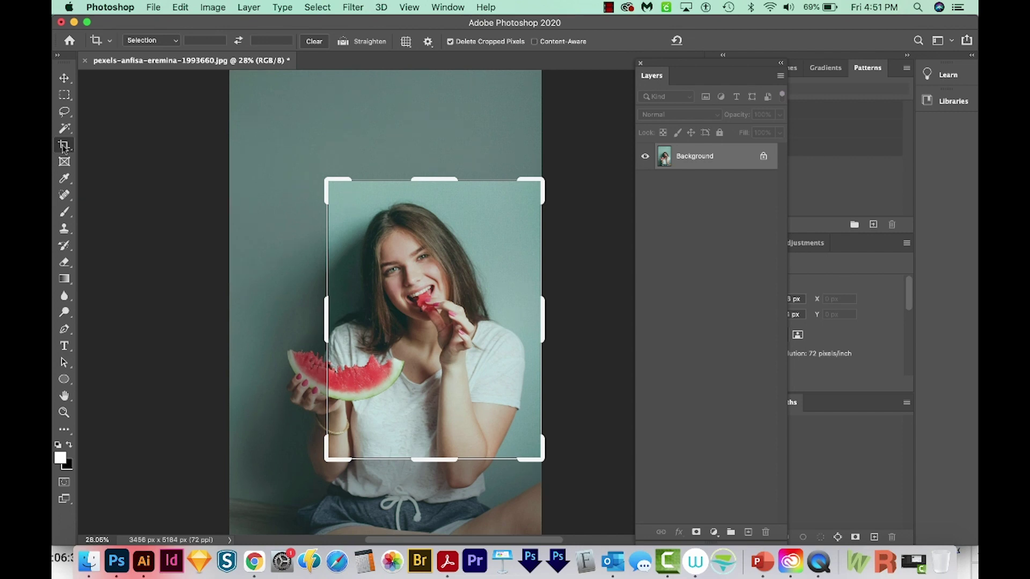
key("Return")
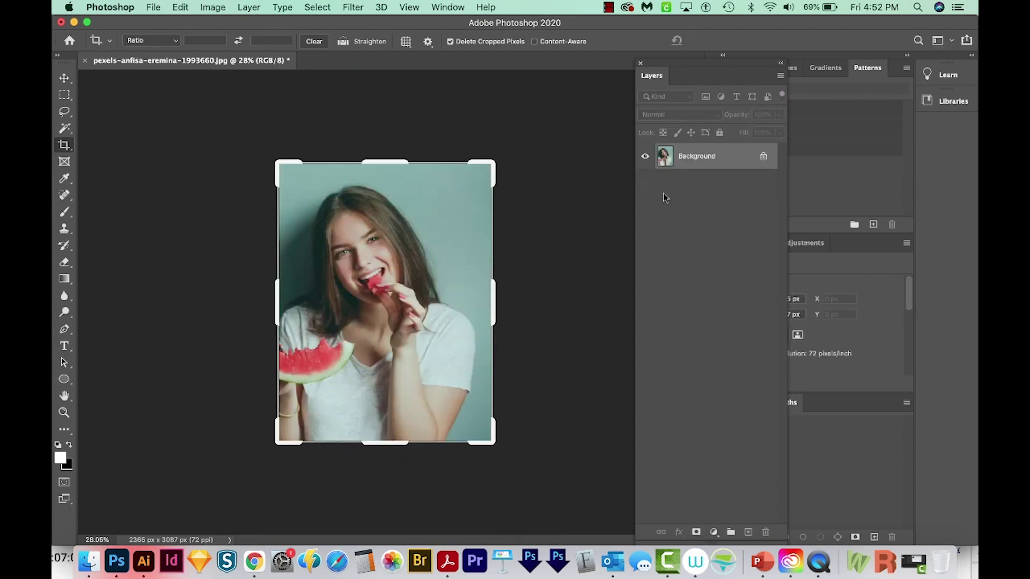
left_click(763, 159)
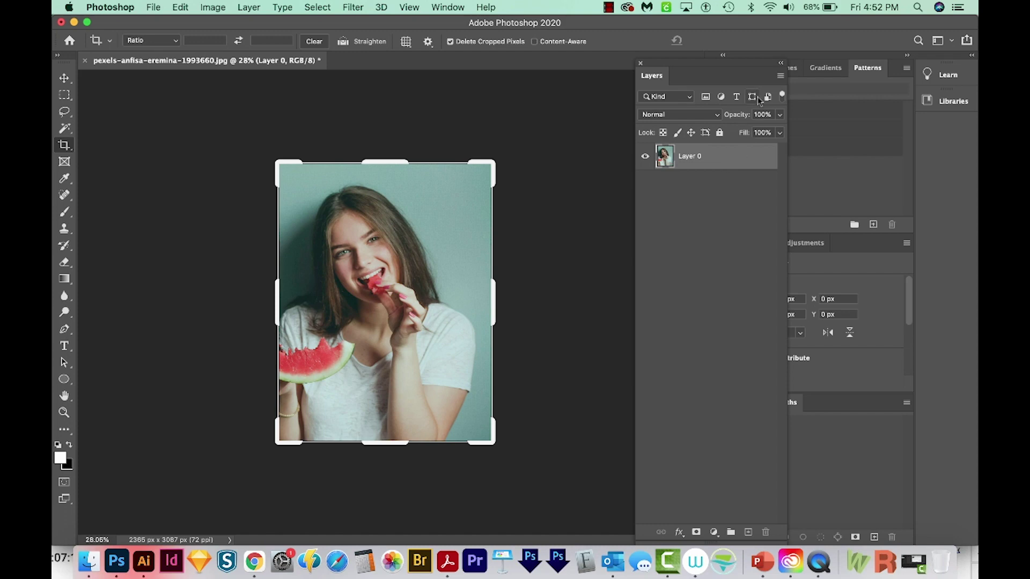
- Convert Layer 0 to a Smart Object from the Layers panel menu
left_click(781, 77)
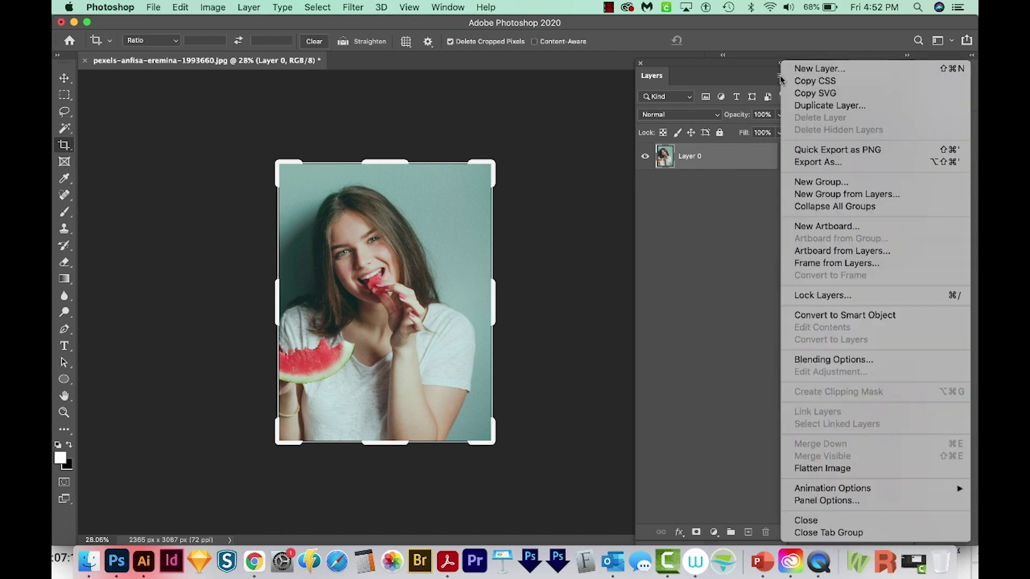
left_click(873, 317)
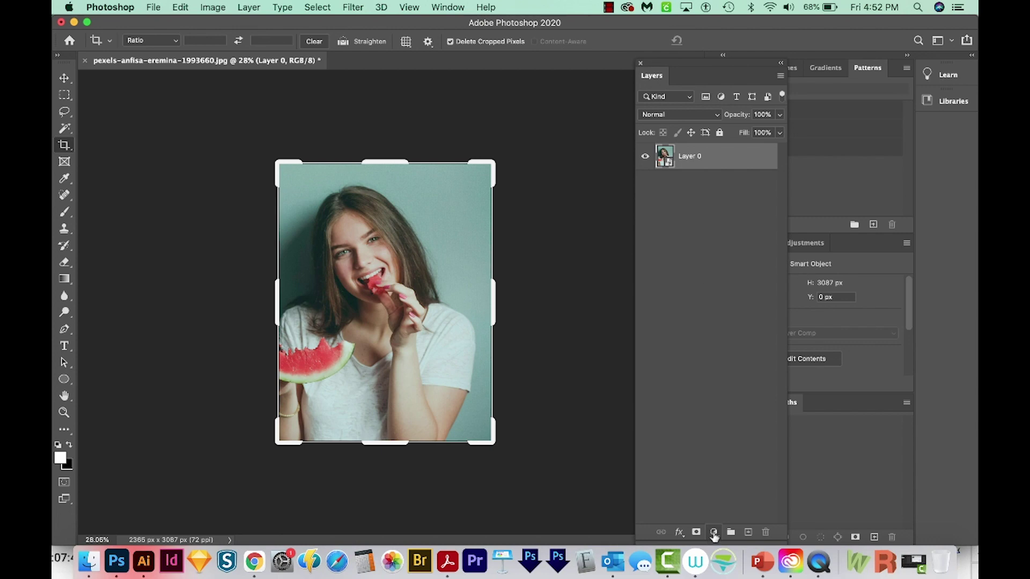
left_click(714, 533)
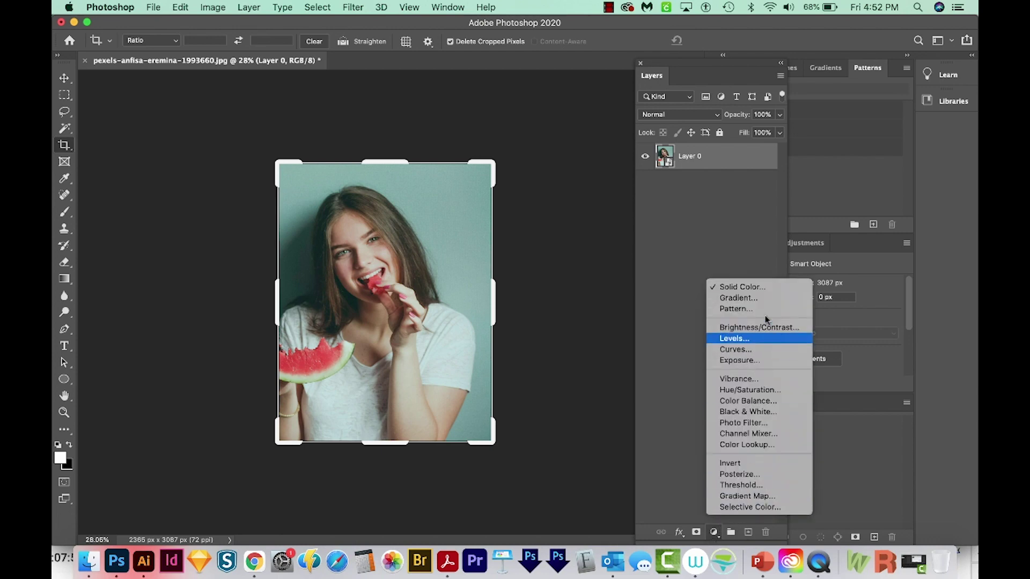
- Add a black Solid Color fill layer, move it below Layer 0, and reselect Layer 0
left_click(768, 293)
left_click_drag(625, 356, 609, 377)
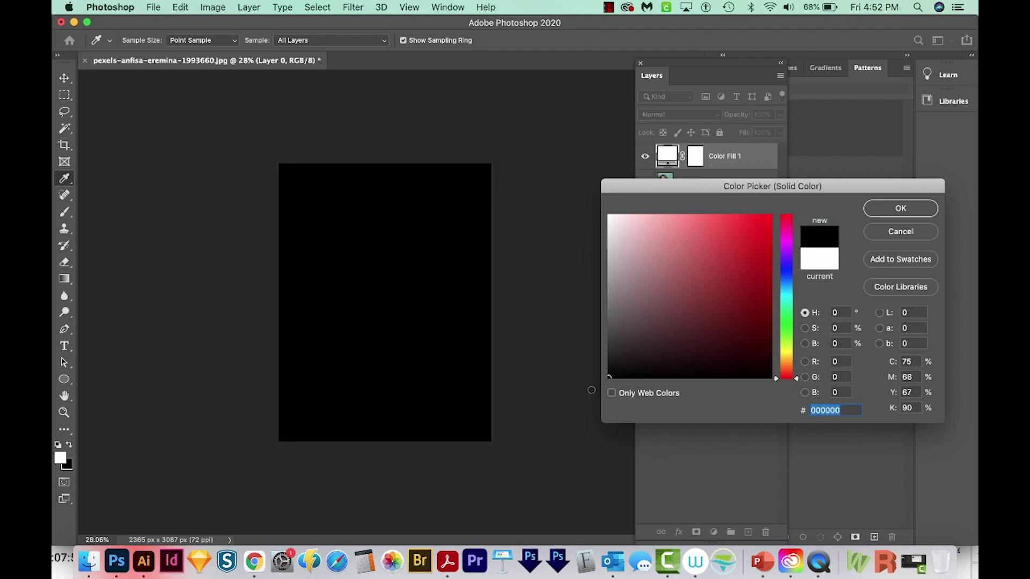
left_click(901, 209)
key("c")
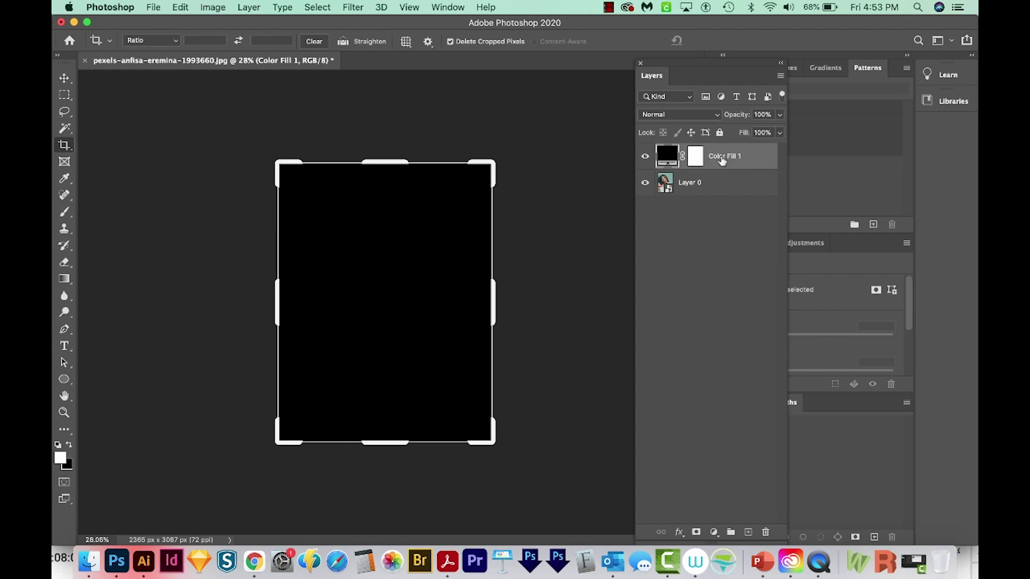
left_click_drag(721, 158, 714, 199)
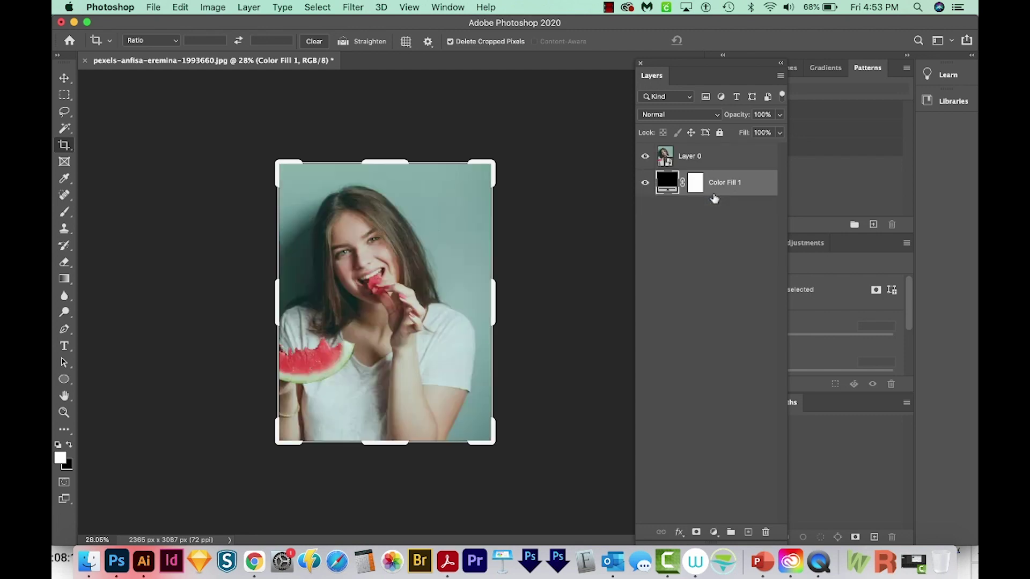
left_click(715, 160)
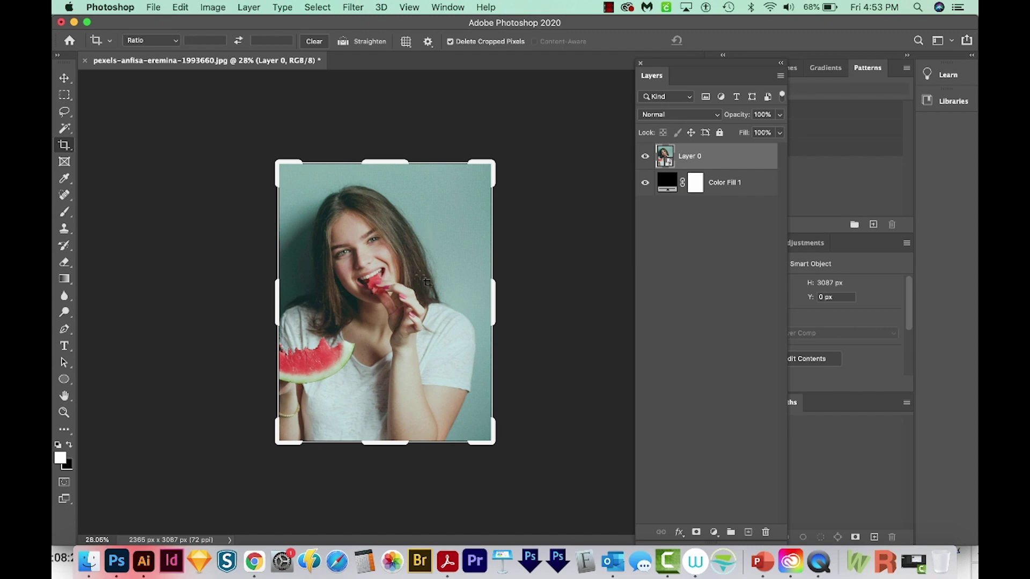
left_click(352, 6)
- Apply a Pixelate > Mosaic smart filter to Layer 0 with cell size 35 square
mouse_move(417, 210)
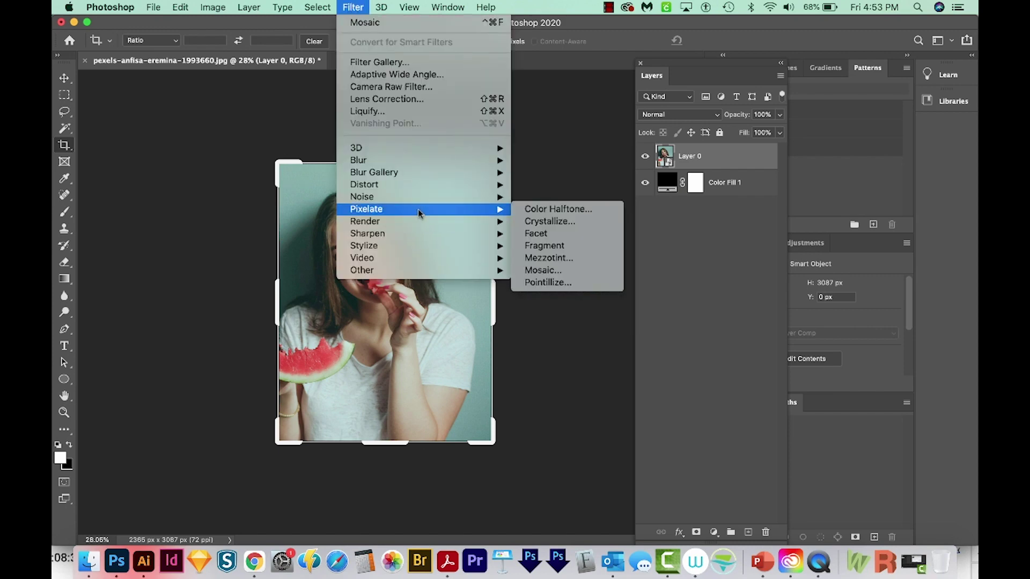
left_click(543, 269)
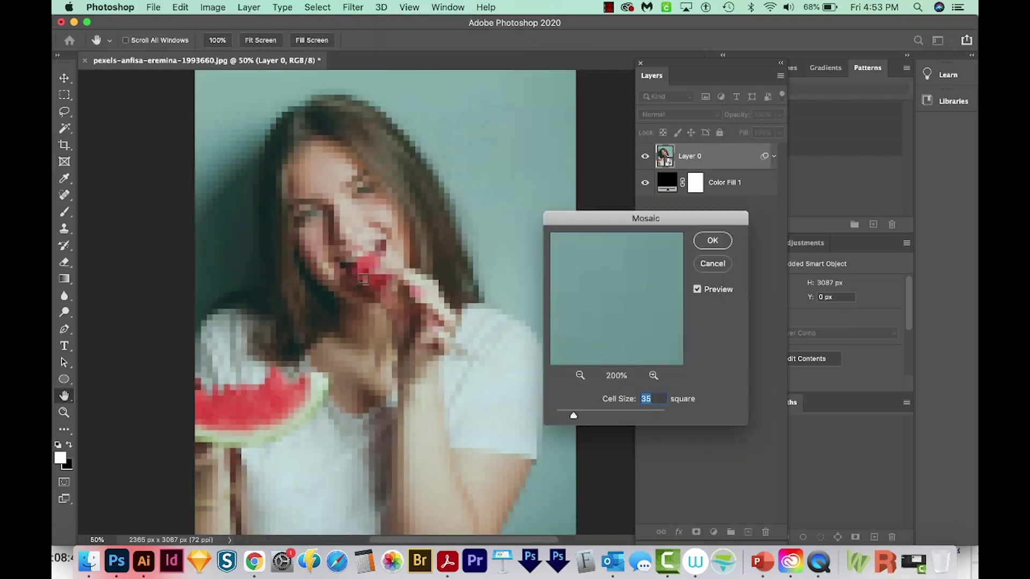
key("alt")
left_click(363, 279, "super")
scroll(375, 274, "up", 5)
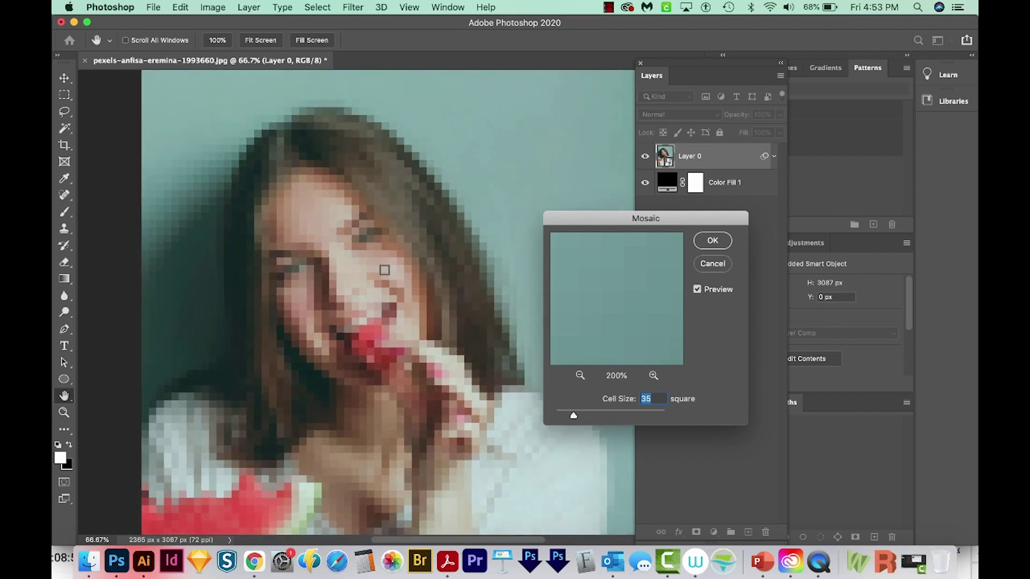
left_click(385, 270, "super")
left_click(386, 269, "super")
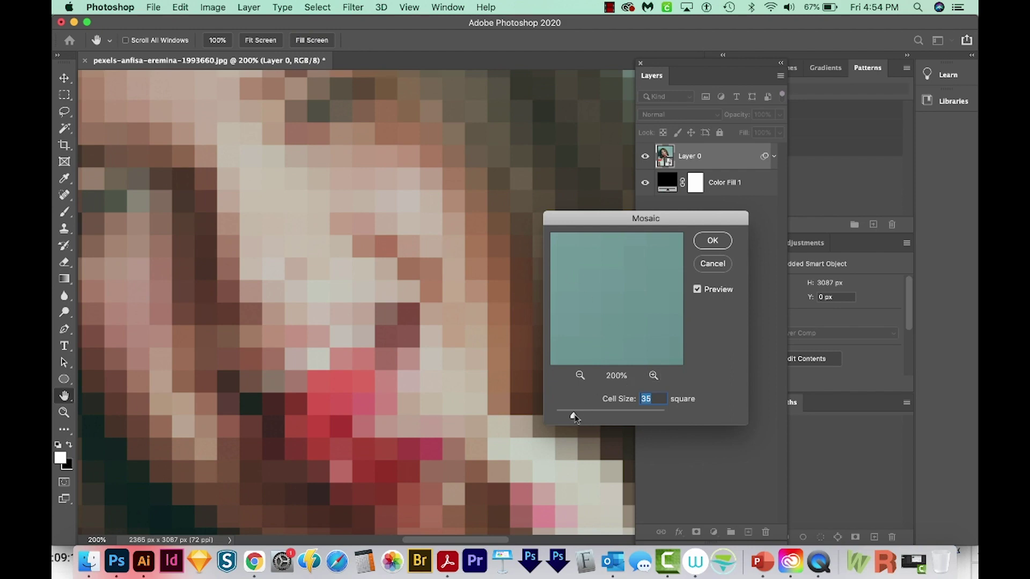
left_click_drag(573, 417, 581, 417)
key("super+minus")
key("super+minus")
key("super+minus")
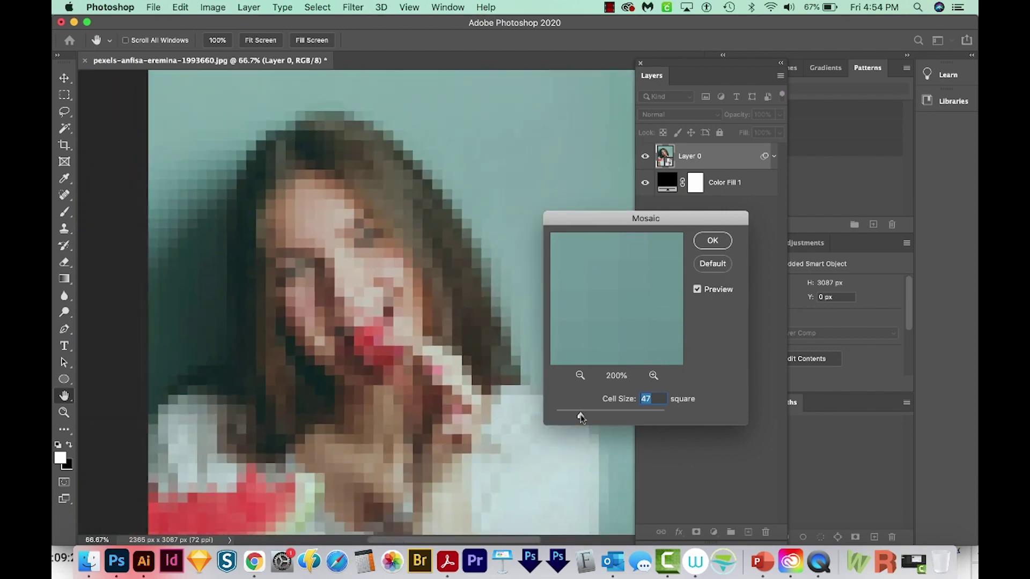
left_click_drag(582, 417, 574, 418)
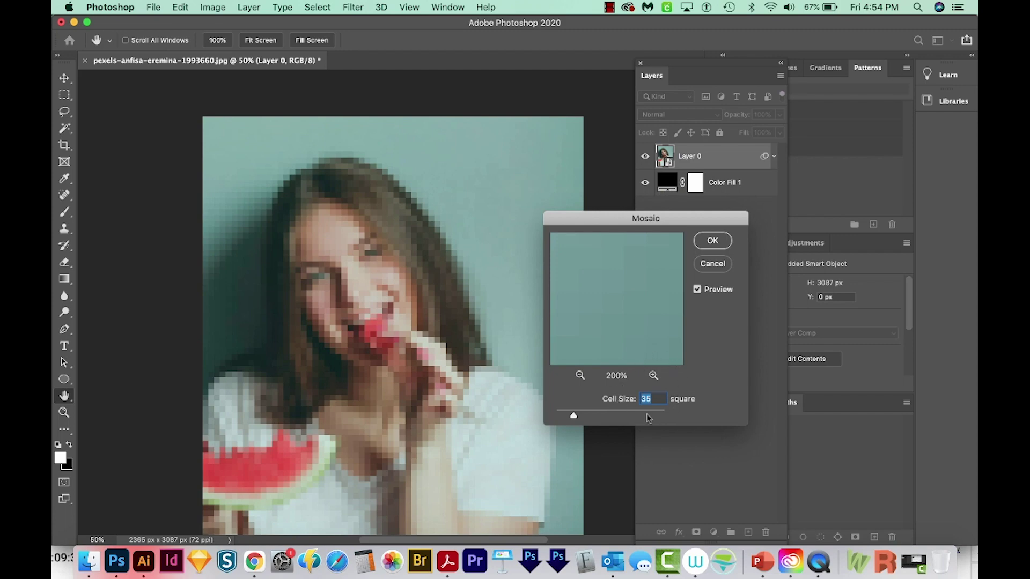
left_click(721, 241)
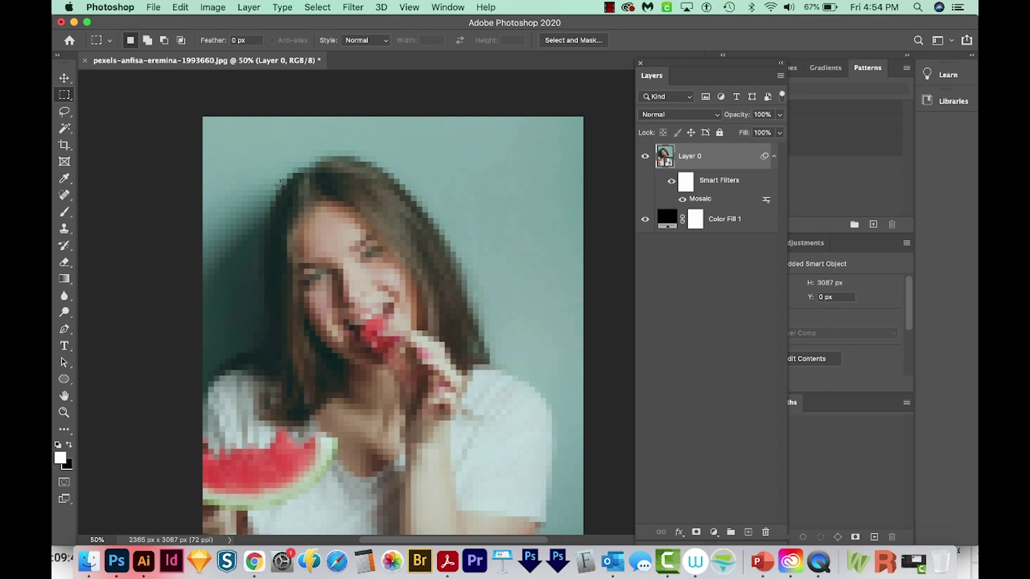
- Create Untitled-1, a 35 × 35 pixel document with a white background
left_click(152, 7)
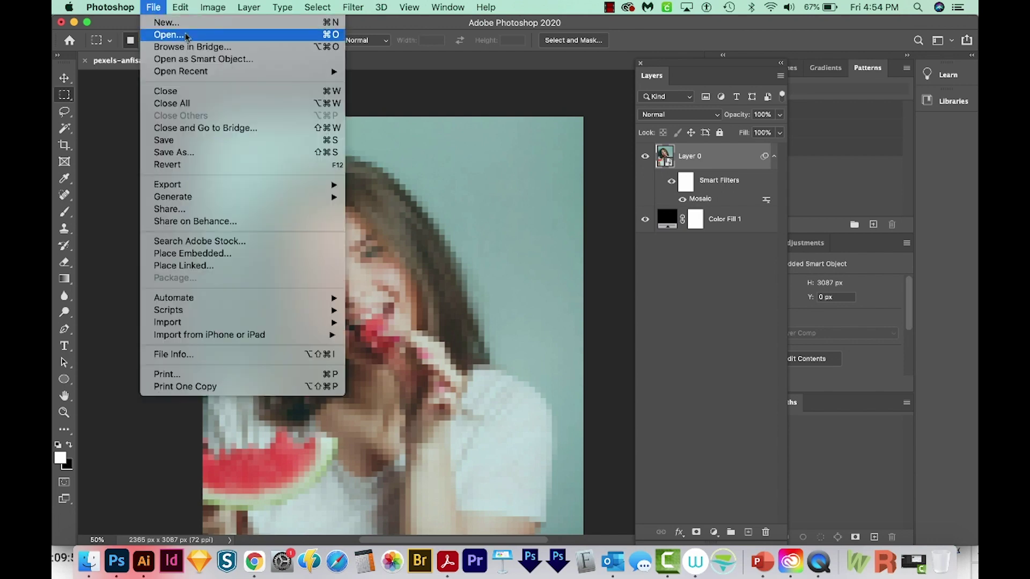
left_click(191, 27)
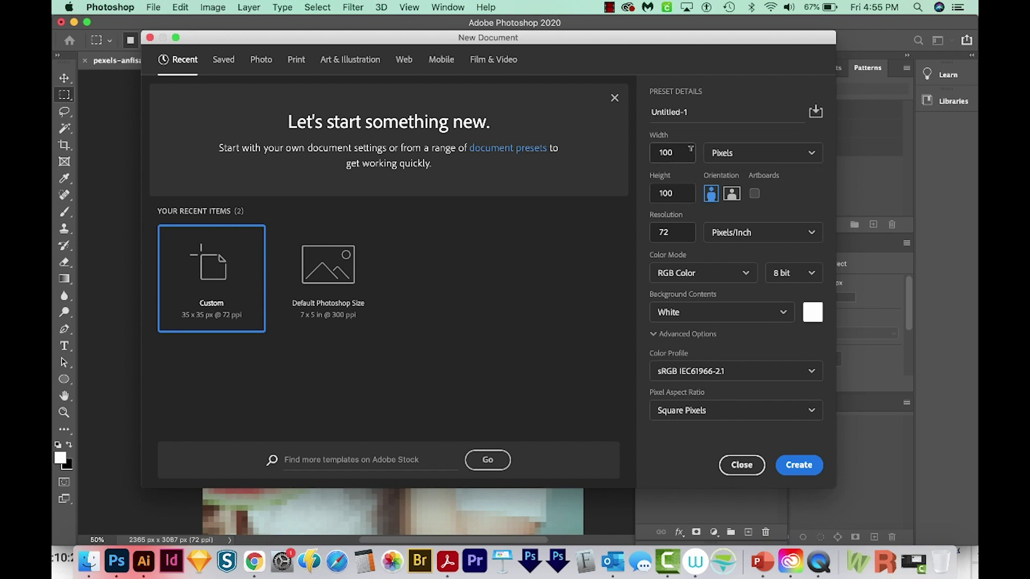
left_click(668, 151)
type("35")
key("Tab")
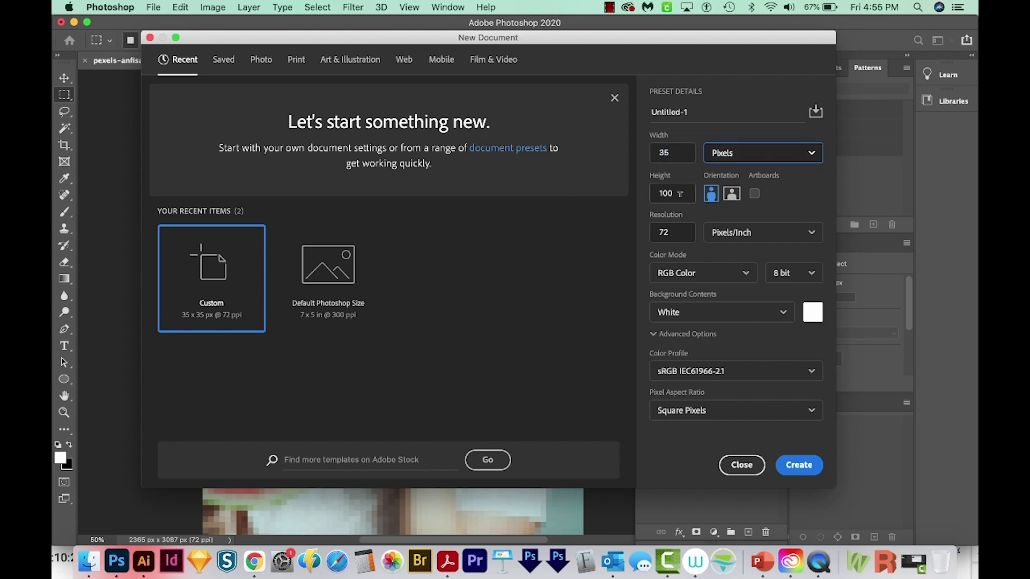
key("Tab")
type("3")
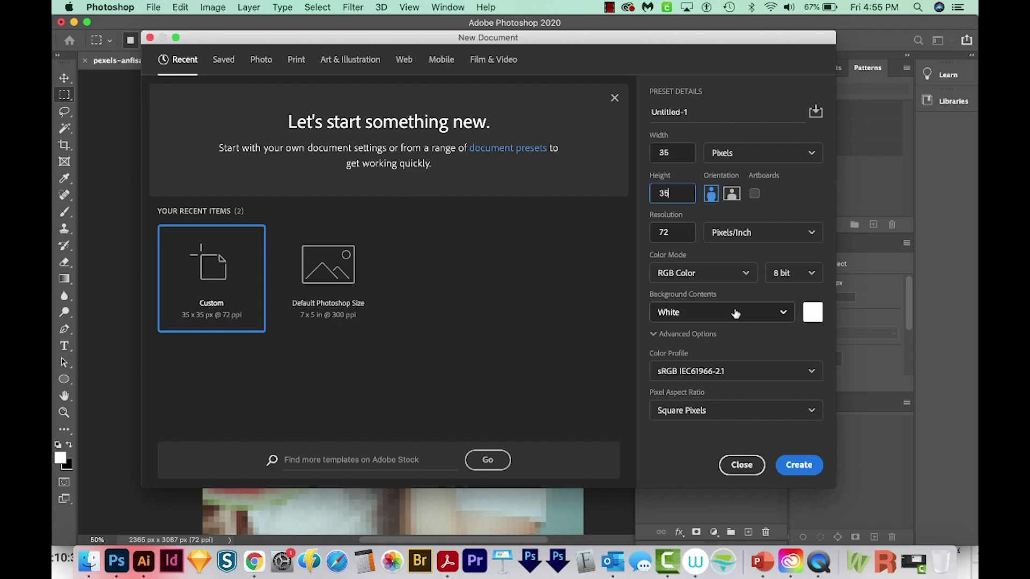
left_click(807, 471)
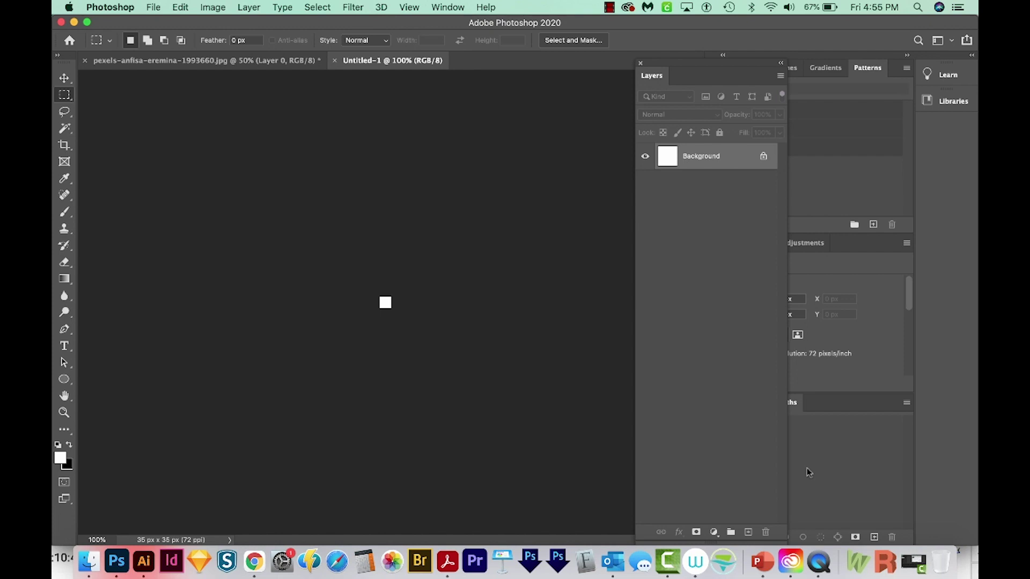
- Zoom the tile to fit and draw a closed triangular Pen path along its diagonal
key("super+0")
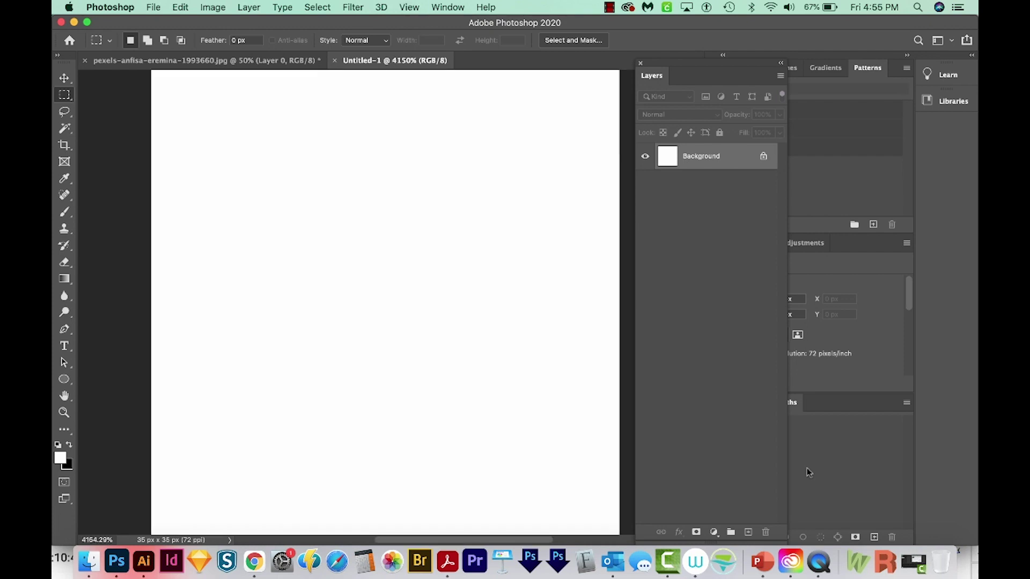
key("super+minus")
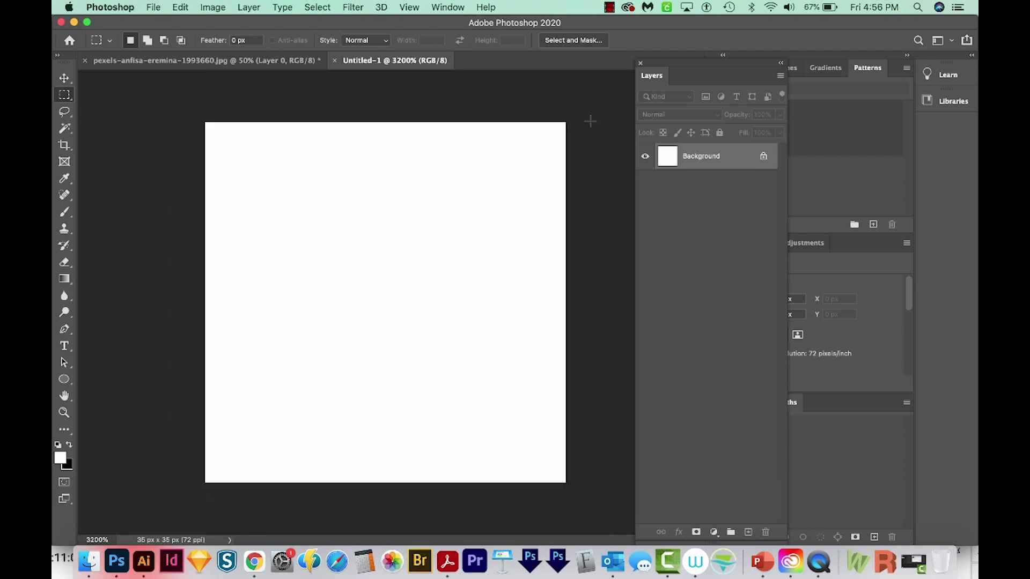
key("p")
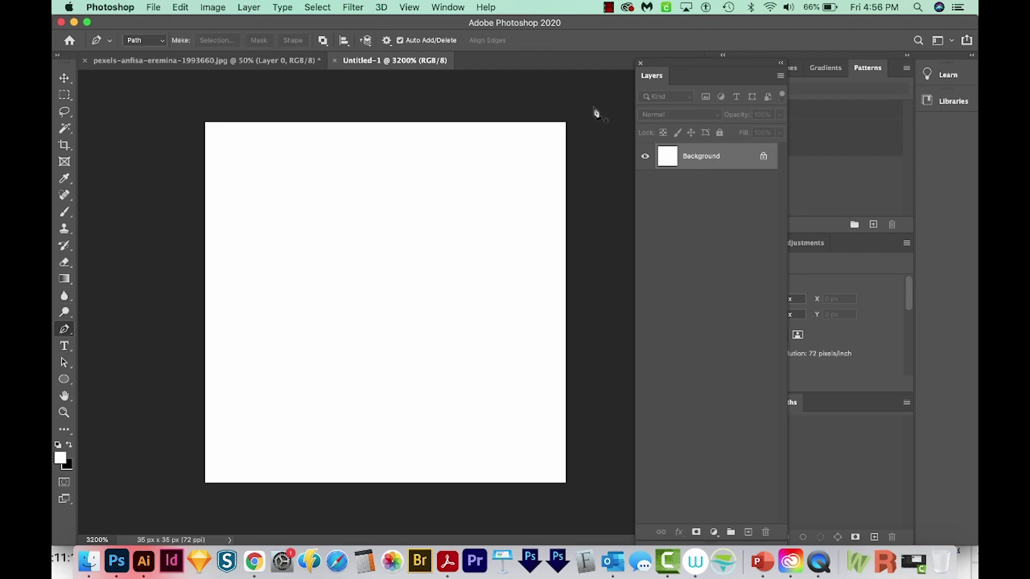
left_click(567, 128)
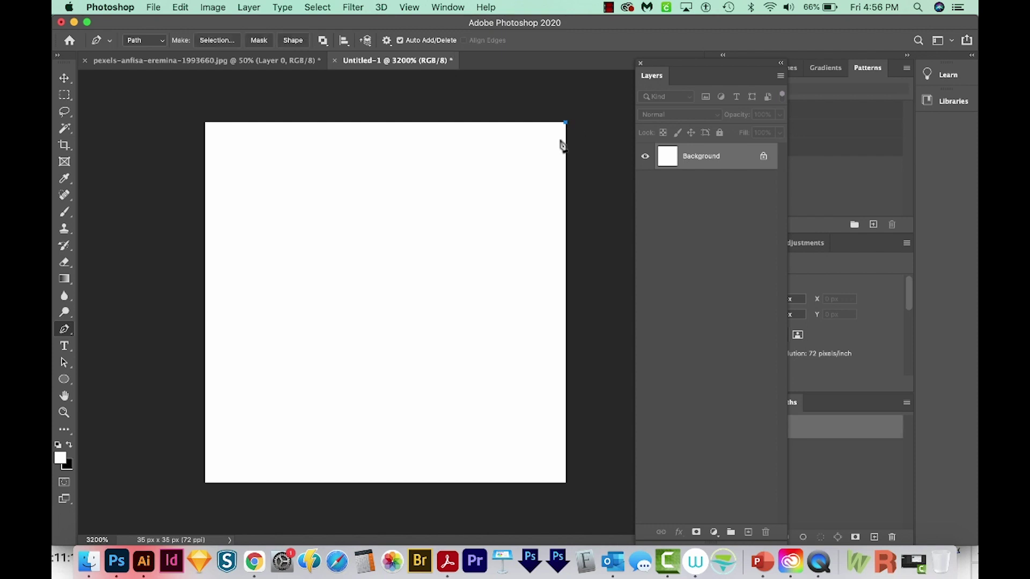
left_click(205, 483)
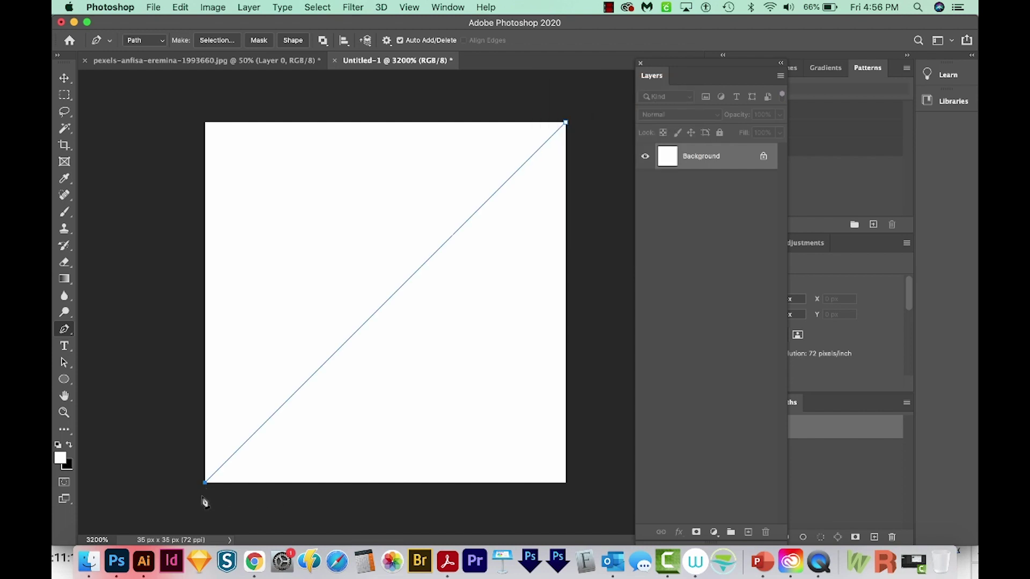
left_click(576, 492)
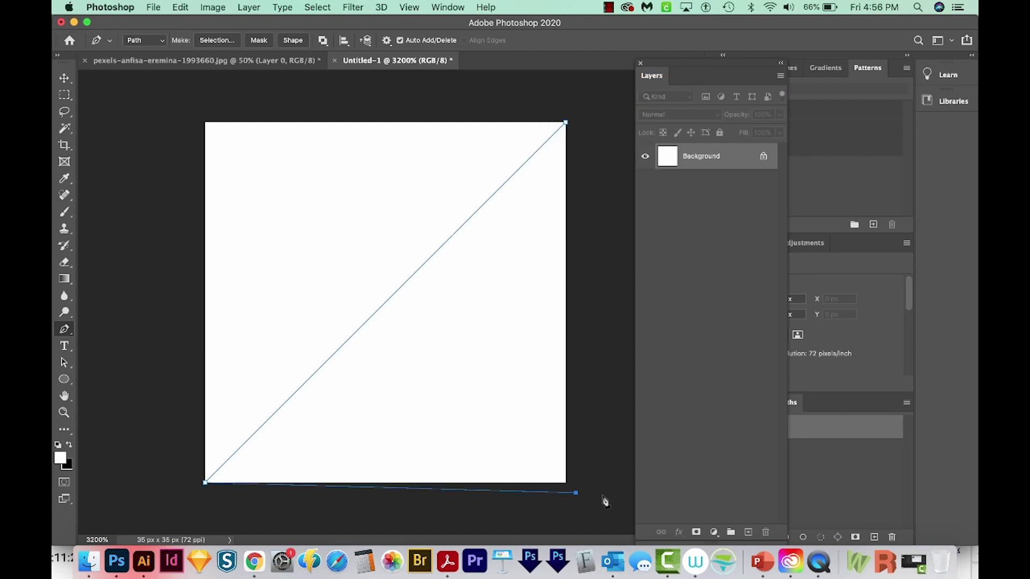
left_click(567, 124)
- Check the Window menu for the Paths panel, leaving it unchanged
left_click(789, 403)
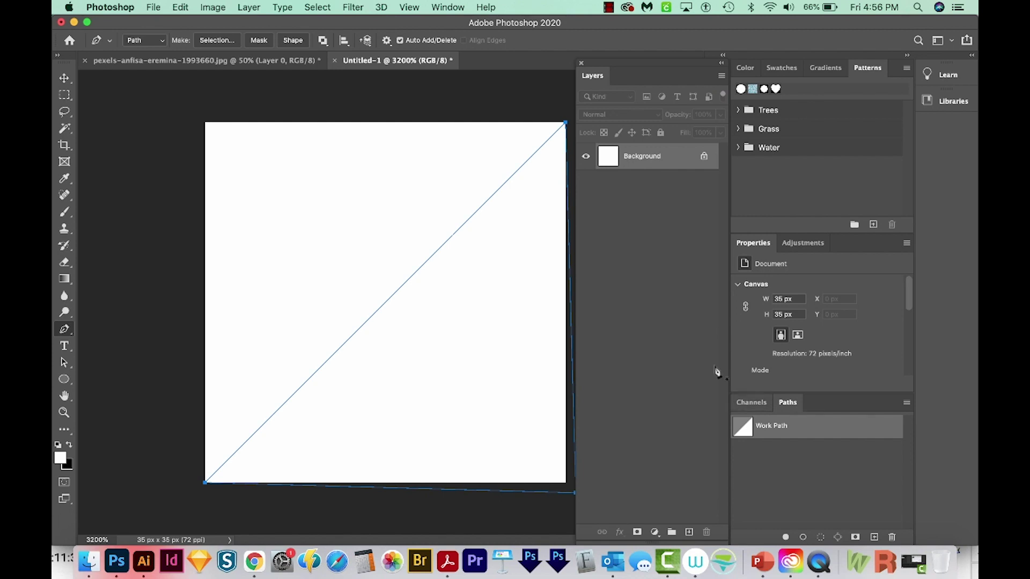
left_click(449, 7)
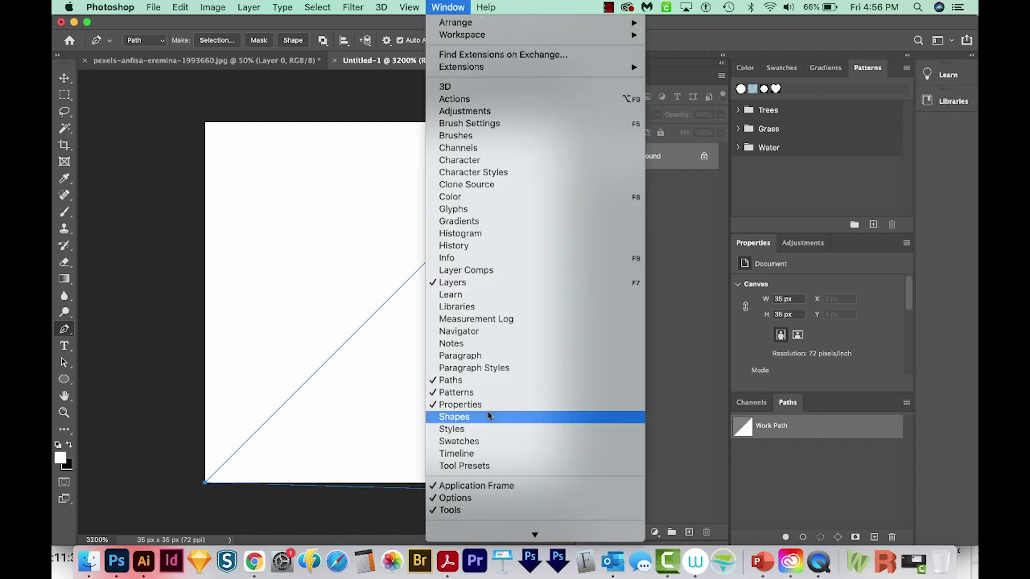
left_click(830, 497)
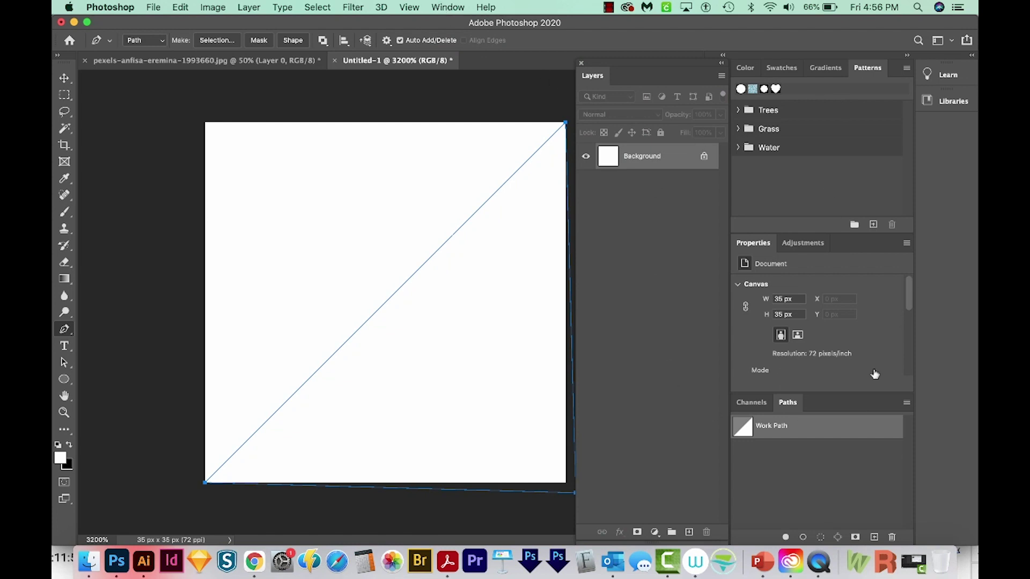
- Save the work path as Path 1 and fill its selection black on a new layer
double_click(766, 429)
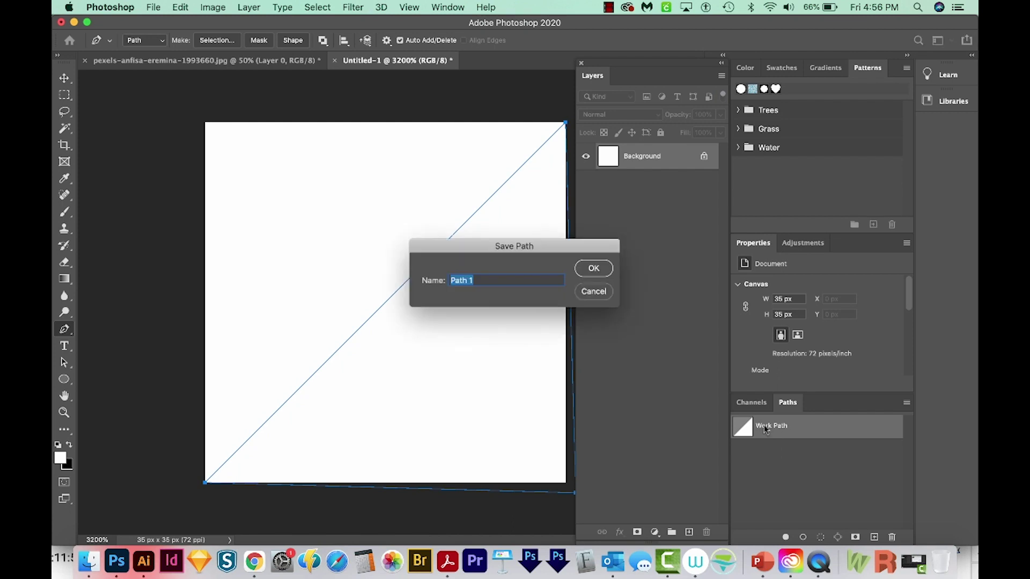
key("Return")
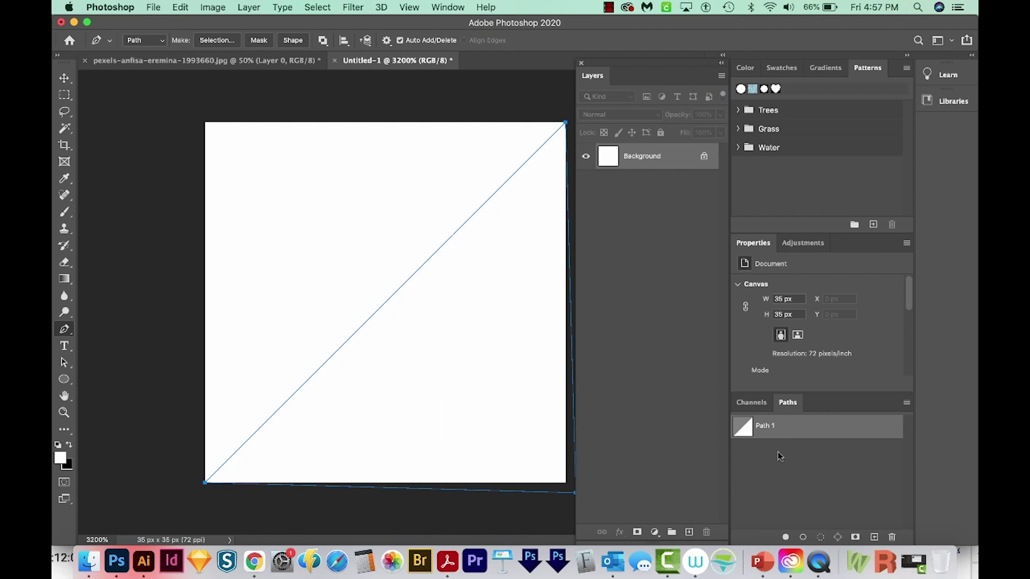
left_click(778, 452)
left_click(745, 431, "super")
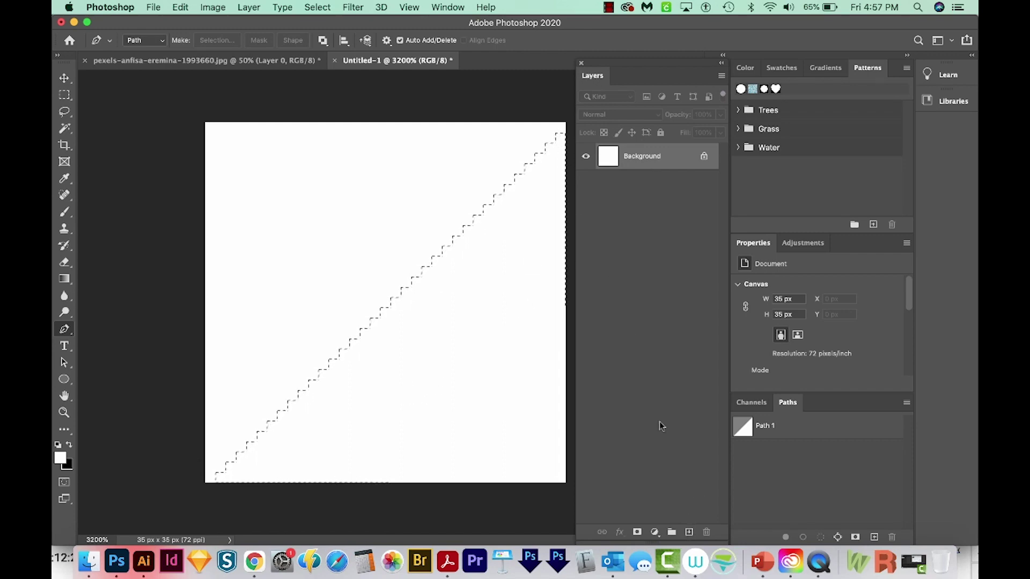
left_click(689, 532)
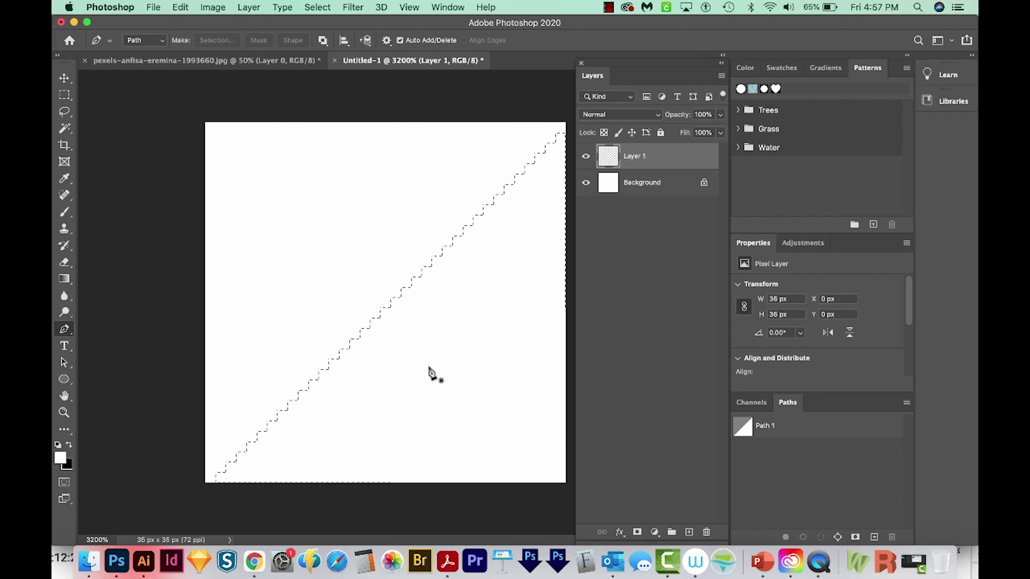
key("x")
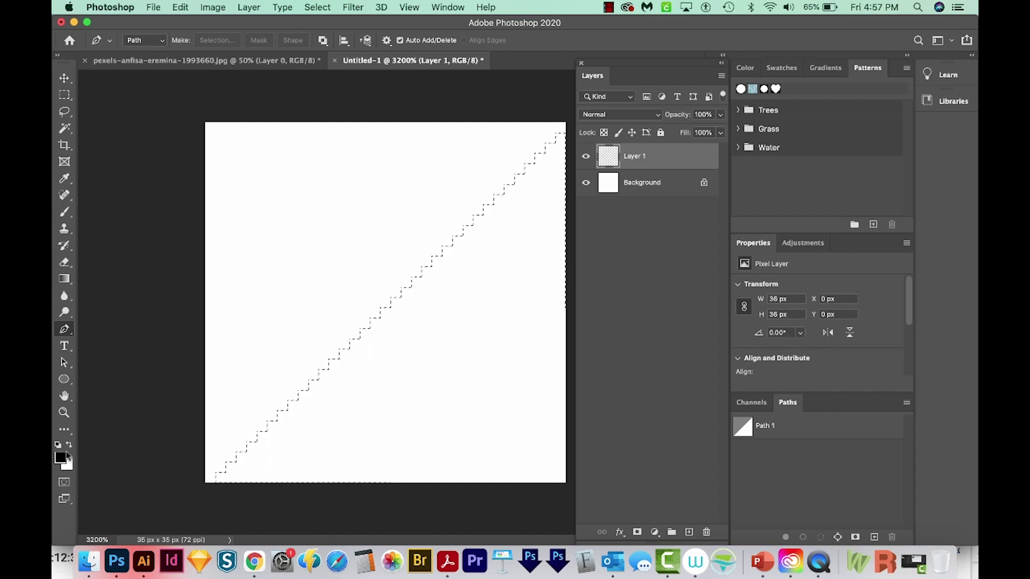
key("alt+BackSpace")
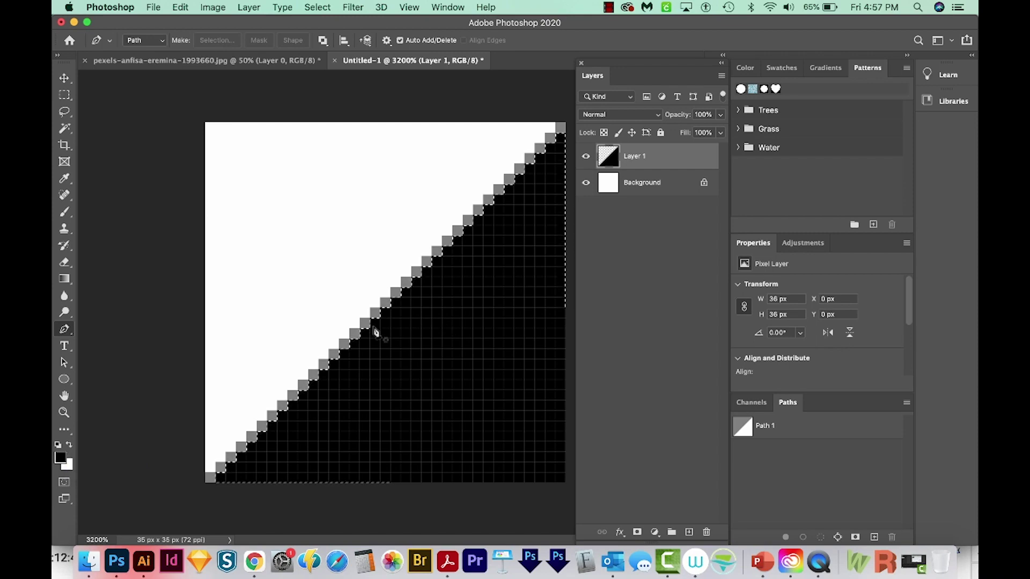
key("super+d")
- Define the black-and-white diagonal tile as Pattern 1
key("v")
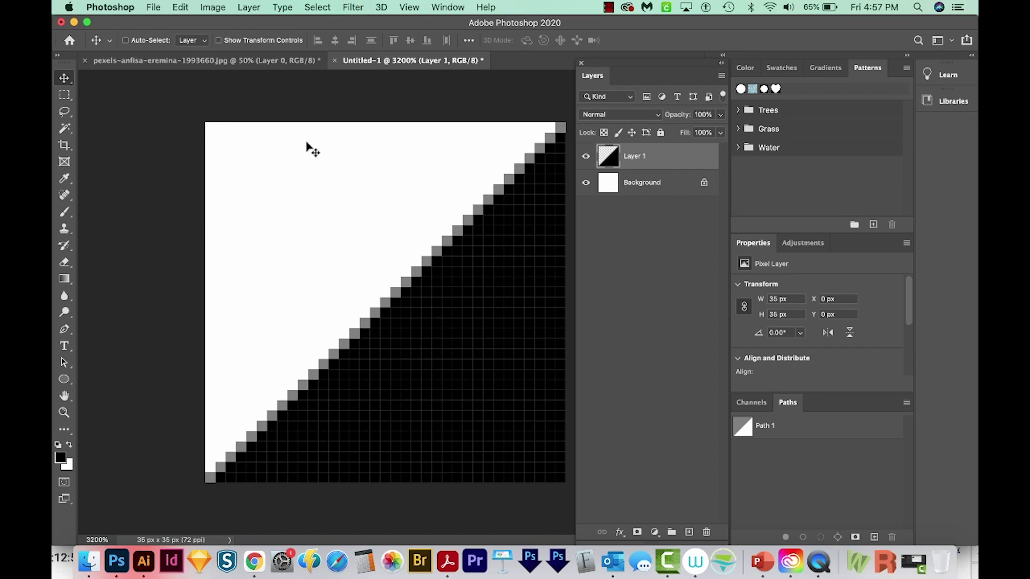
left_click(181, 7)
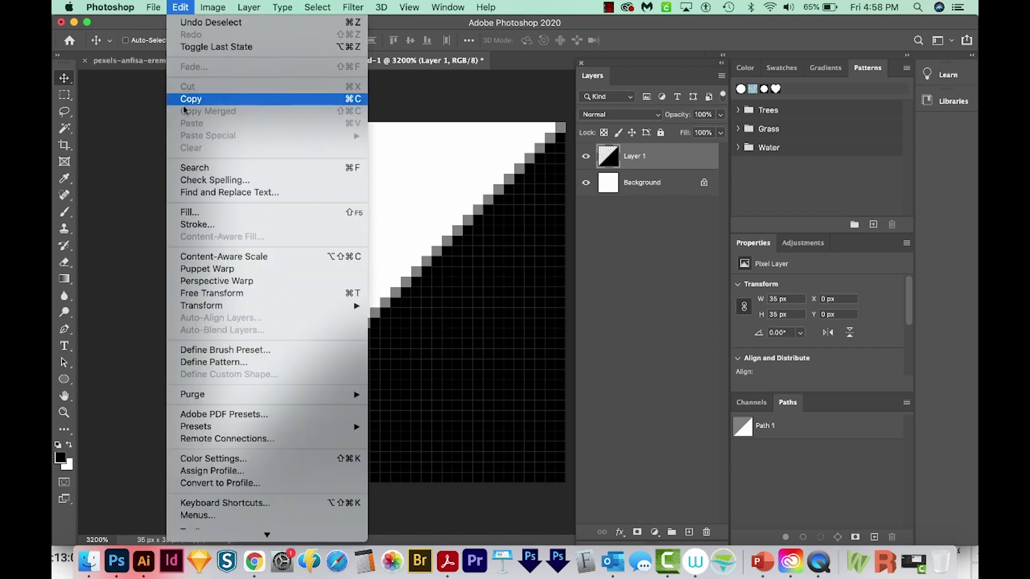
left_click(237, 363)
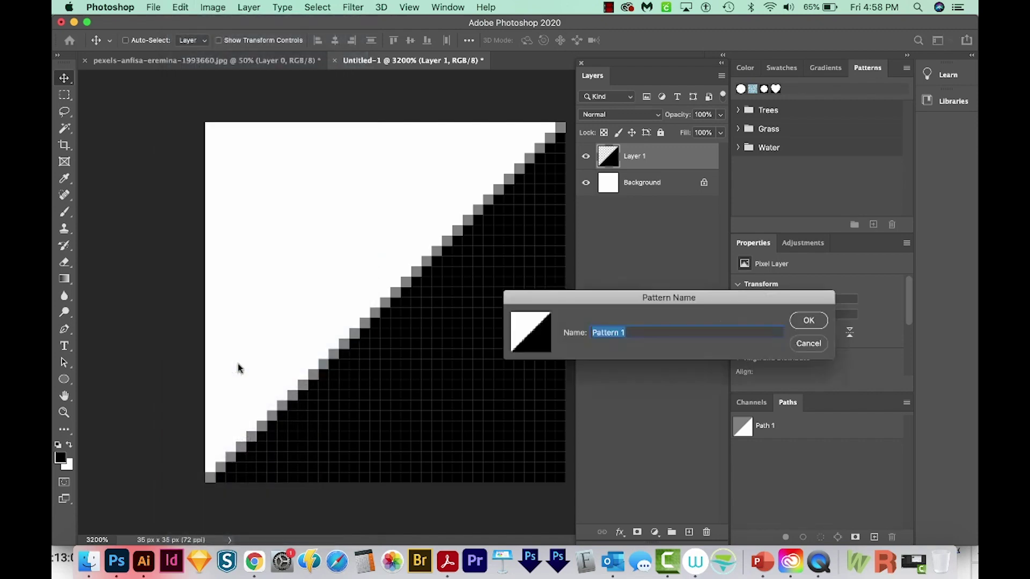
left_click(815, 324)
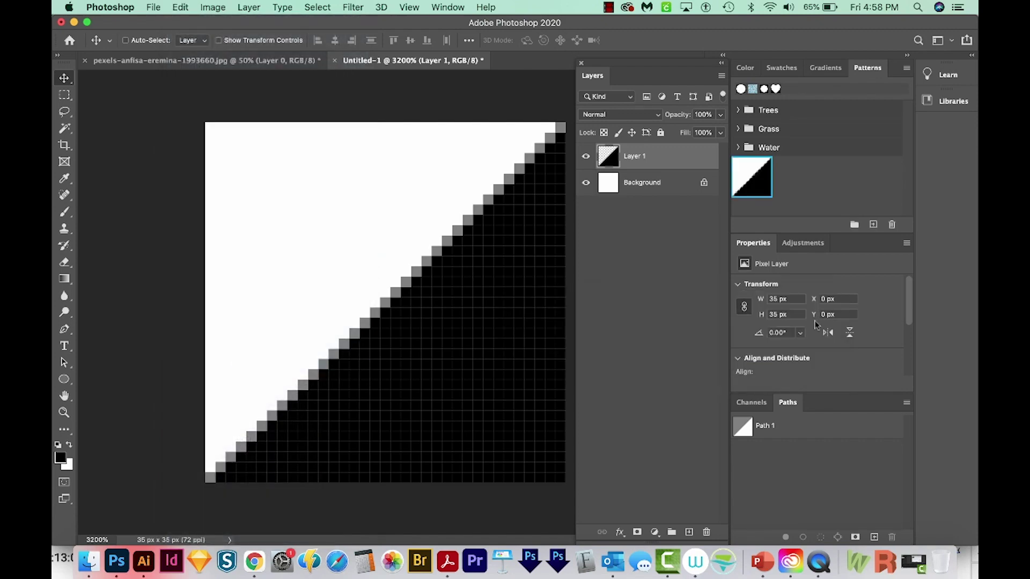
left_click(241, 61)
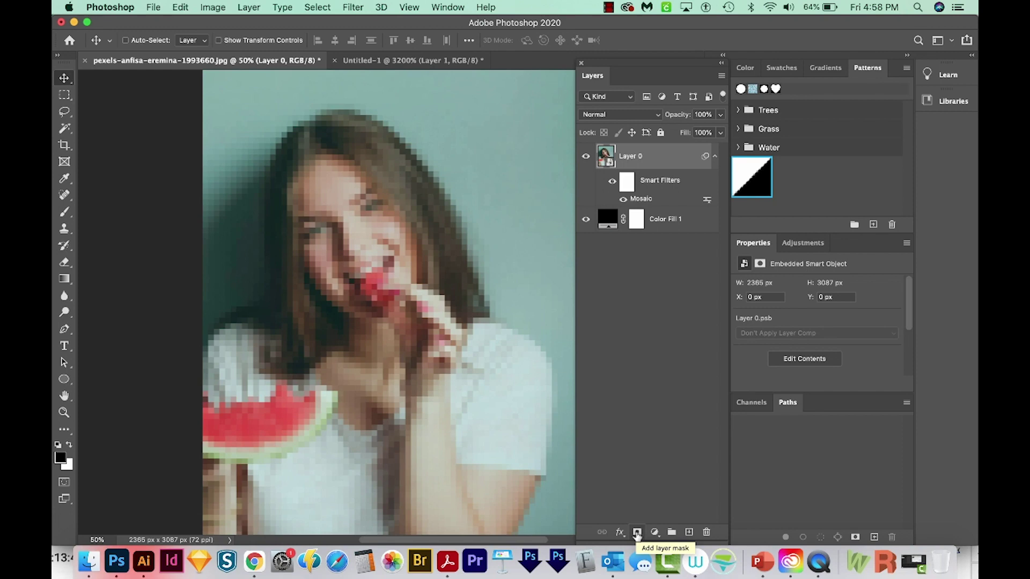
- Add a layer mask to Layer 0 and fill it with the diagonal Pattern 1
left_click(637, 532)
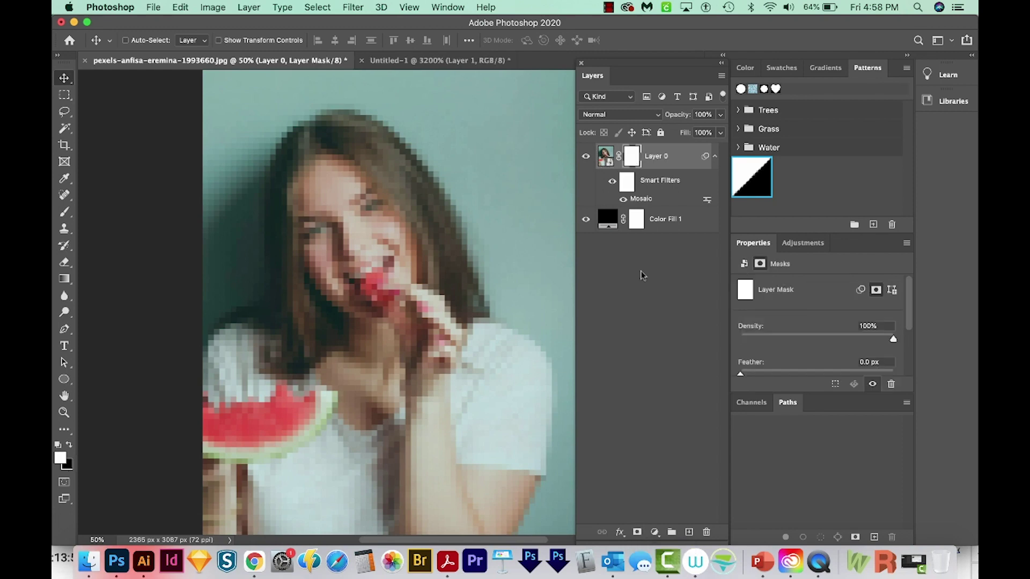
left_click(633, 158)
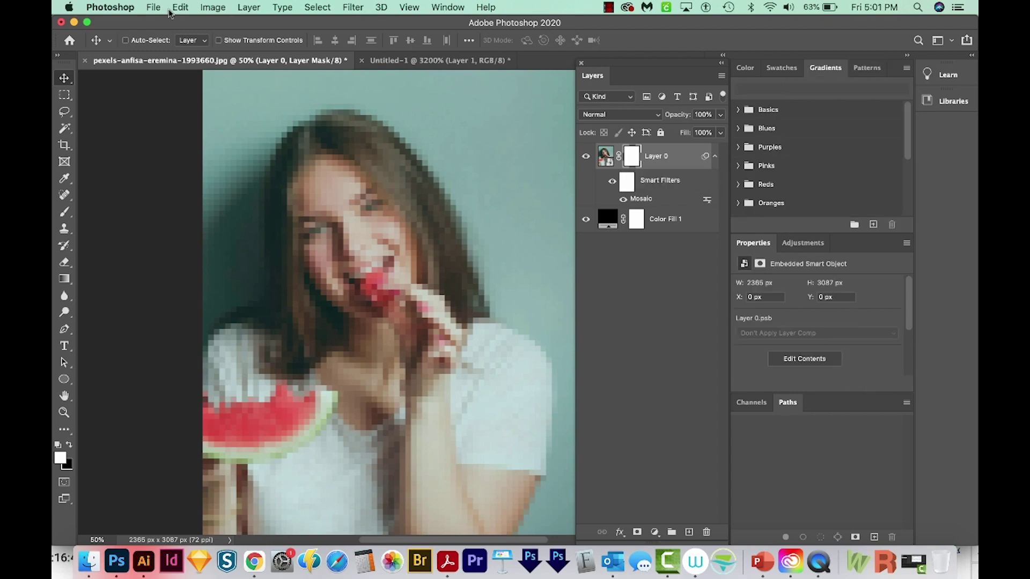
left_click(176, 8)
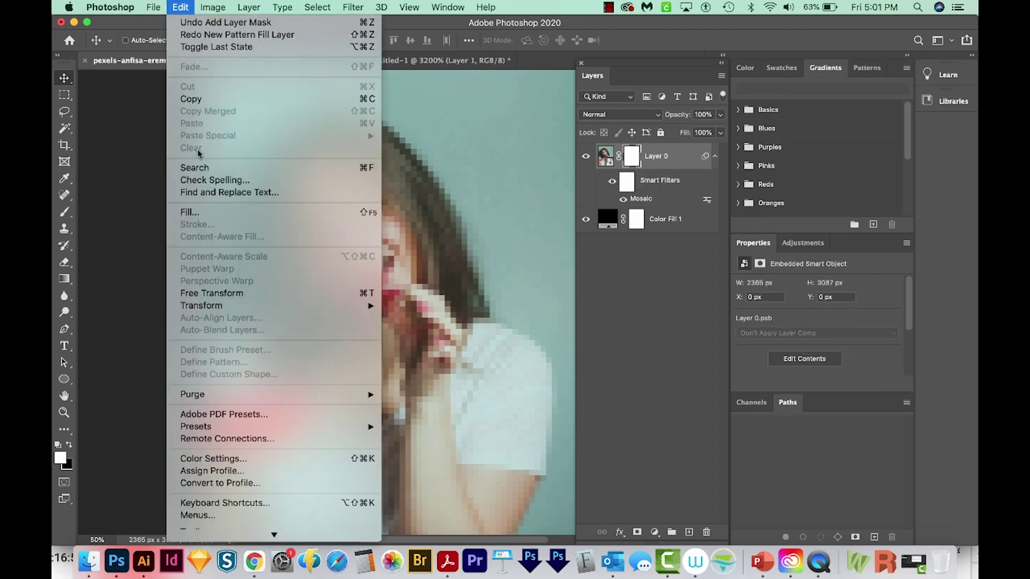
left_click(190, 213)
left_click(662, 272)
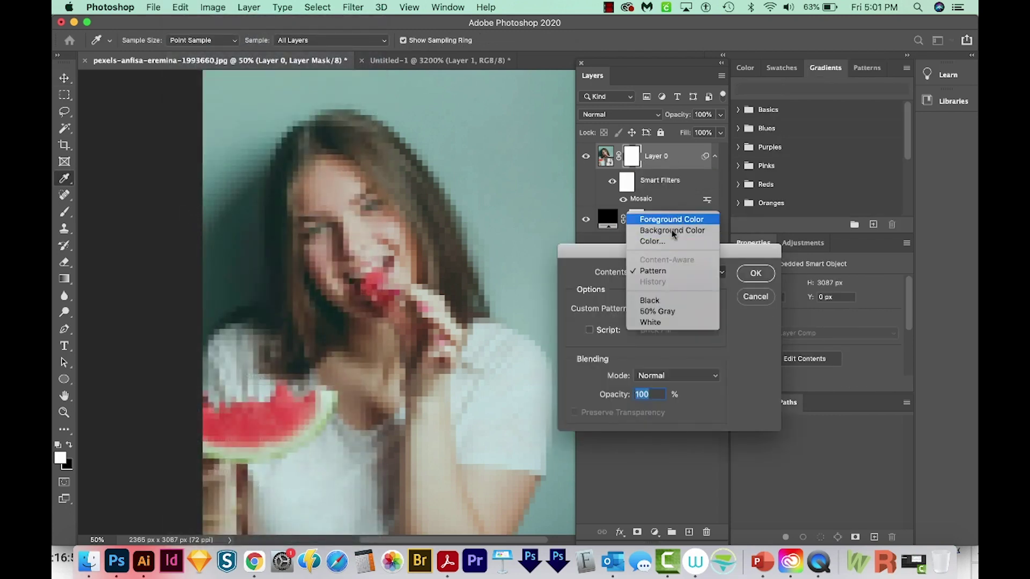
left_click(662, 272)
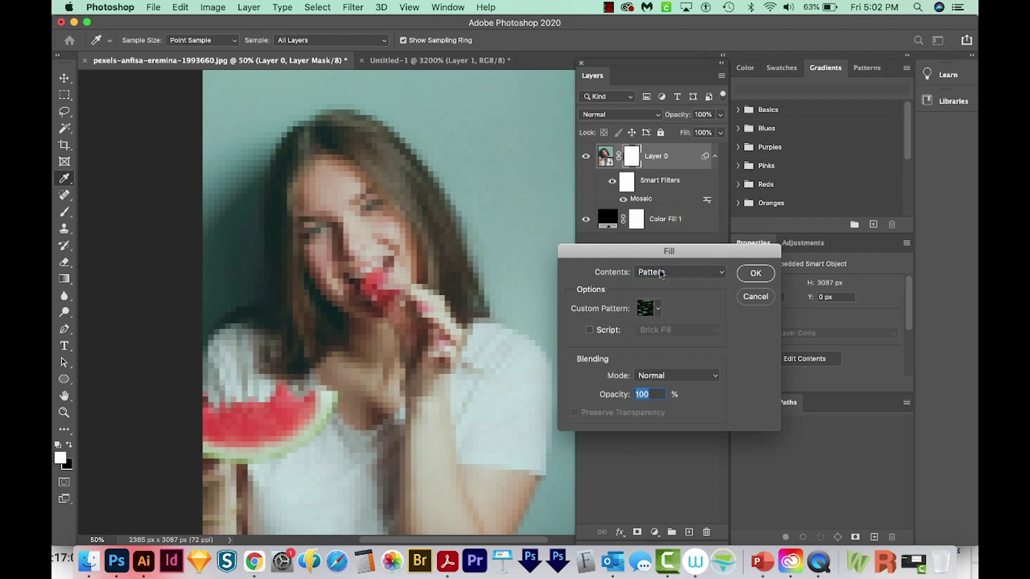
left_click(659, 310)
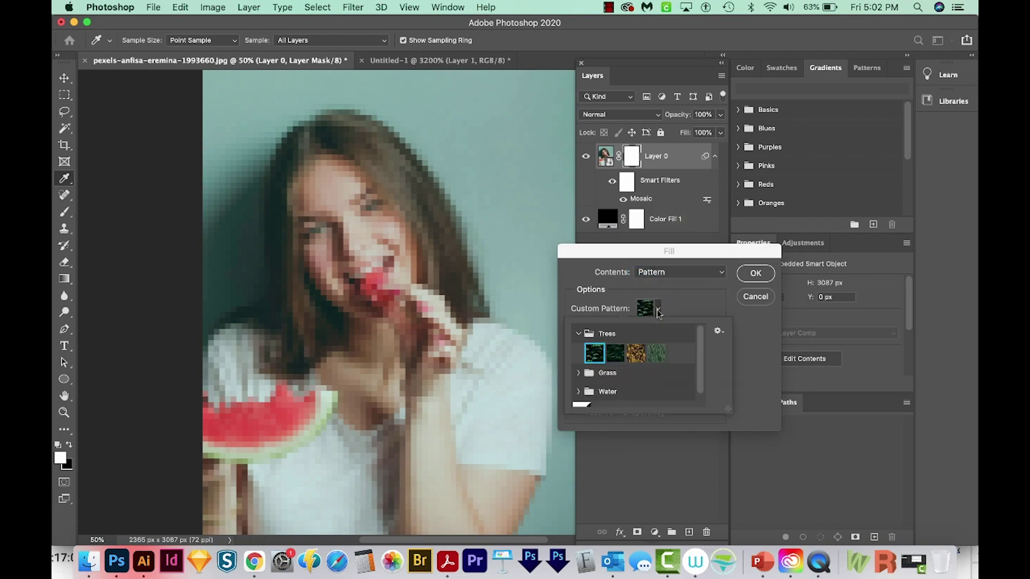
left_click_drag(701, 338, 699, 361)
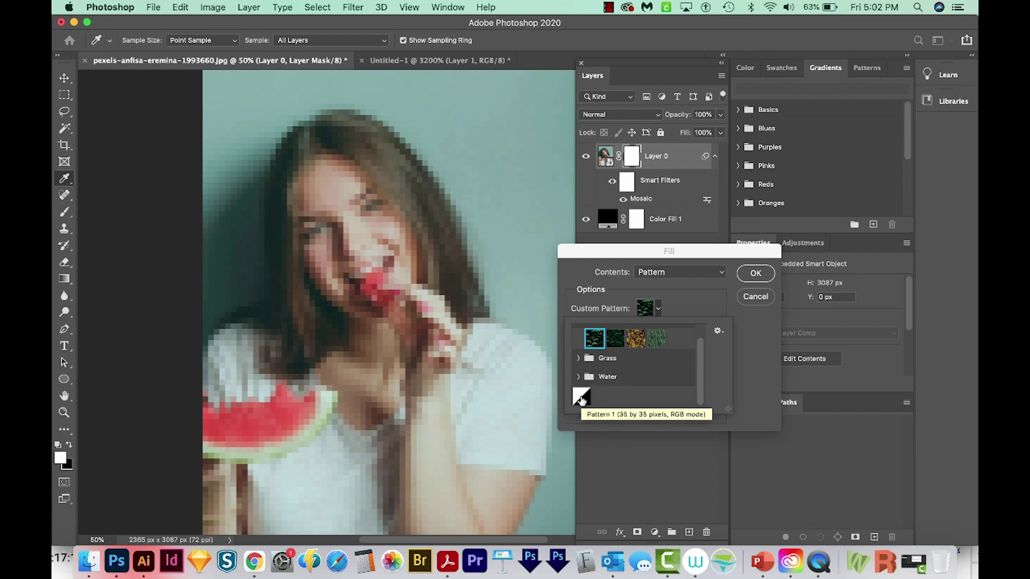
left_click(582, 398)
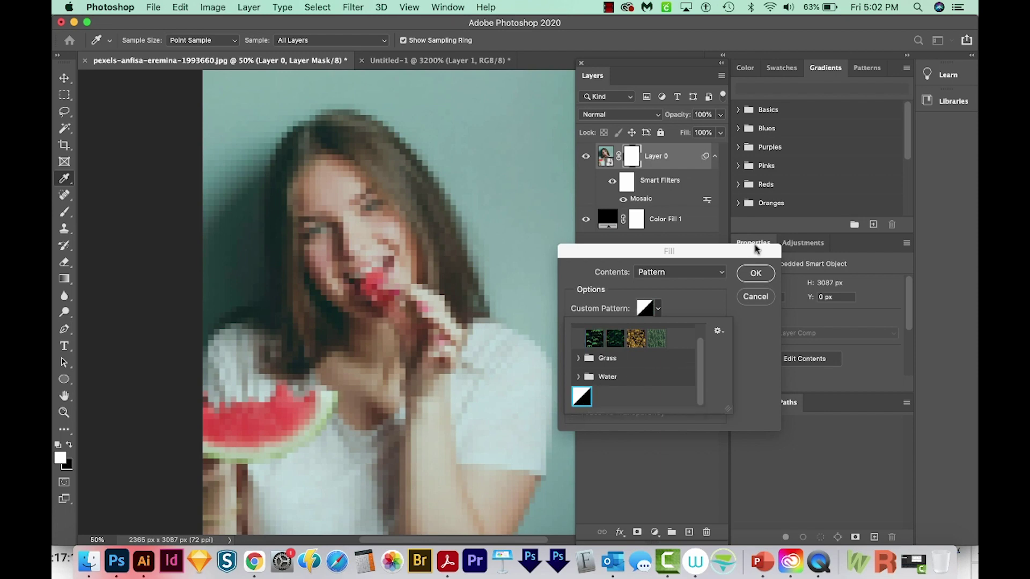
left_click(755, 273)
key("z")
key("super+0")
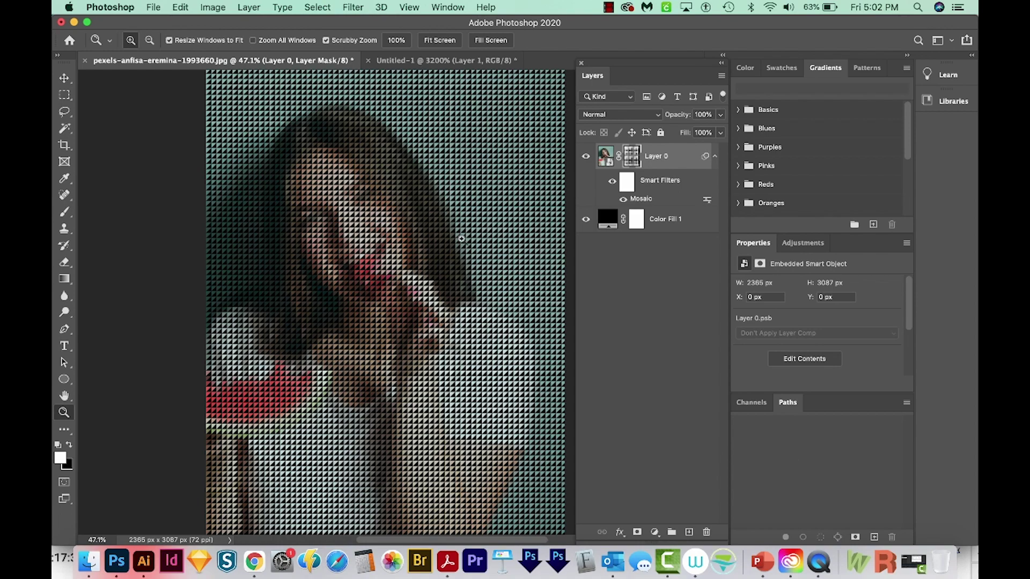
left_click_drag(381, 261, 404, 256)
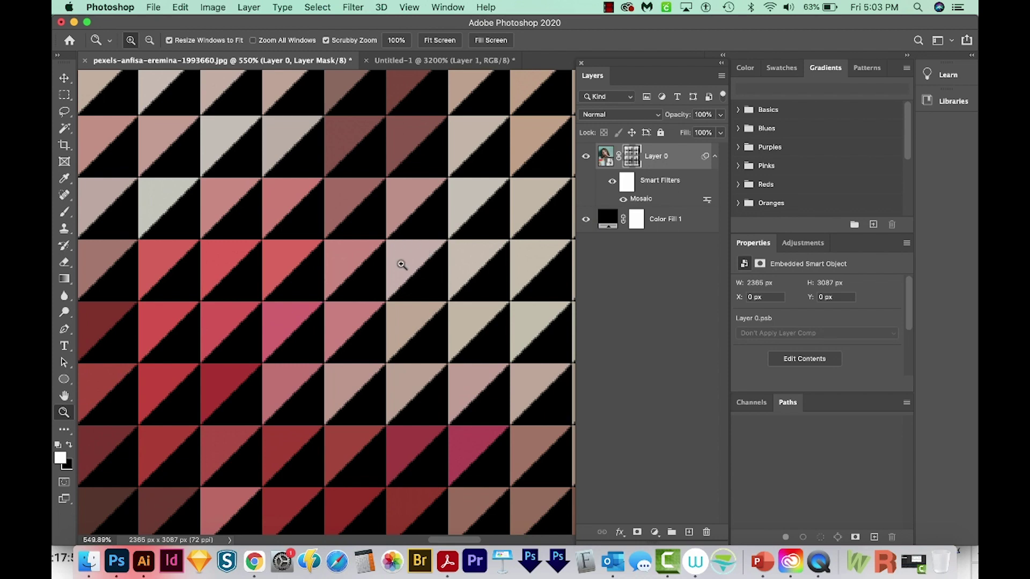
key("super+0")
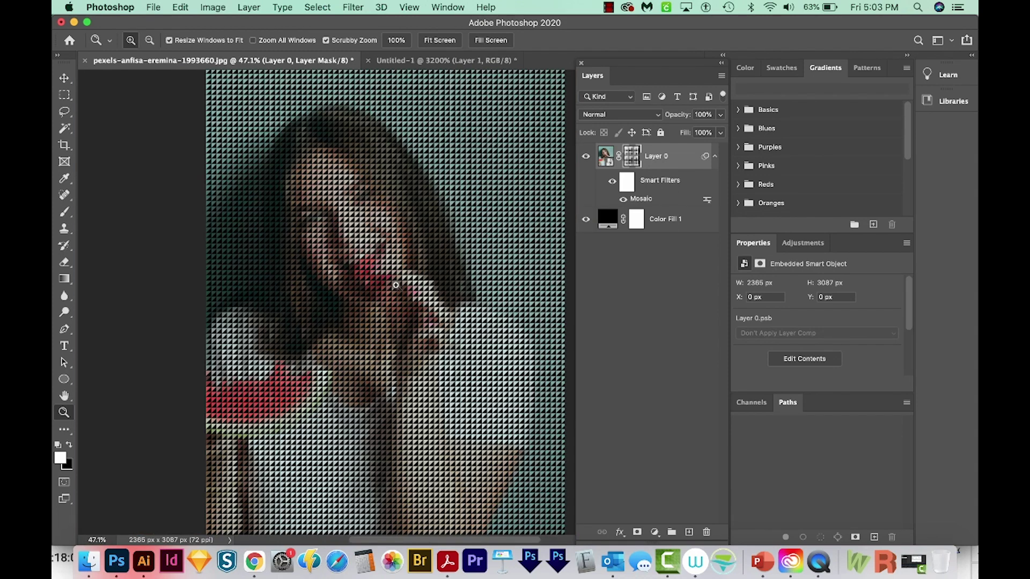
scroll(437, 277, "up", 10)
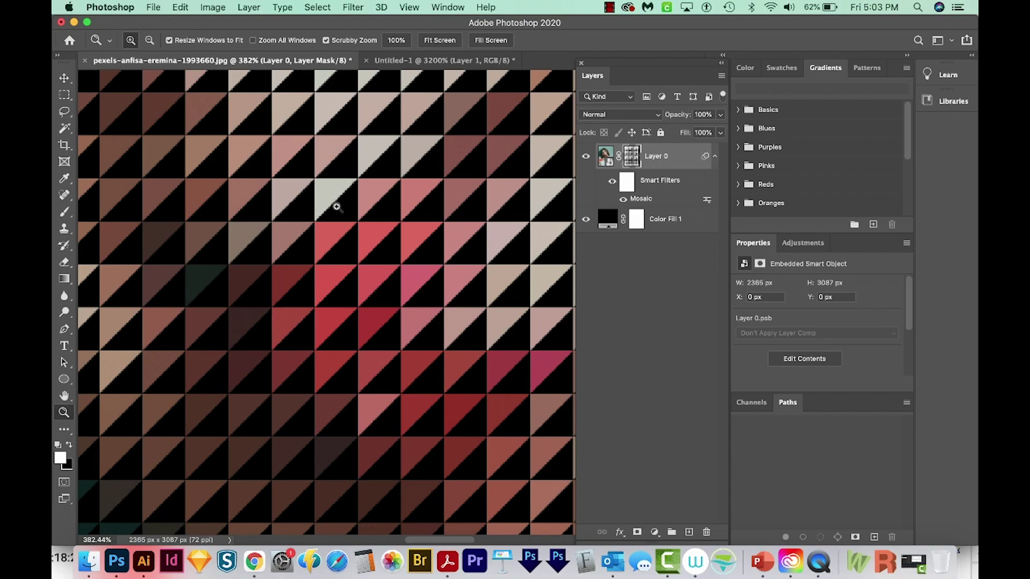
key("super+0")
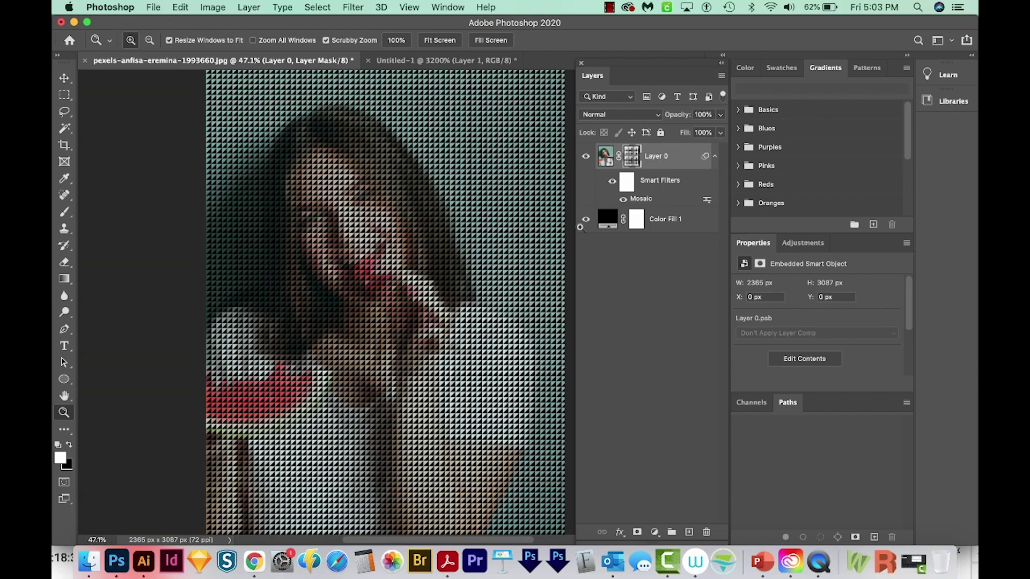
scroll(503, 211, "up", 5)
scroll(502, 211, "down", 3)
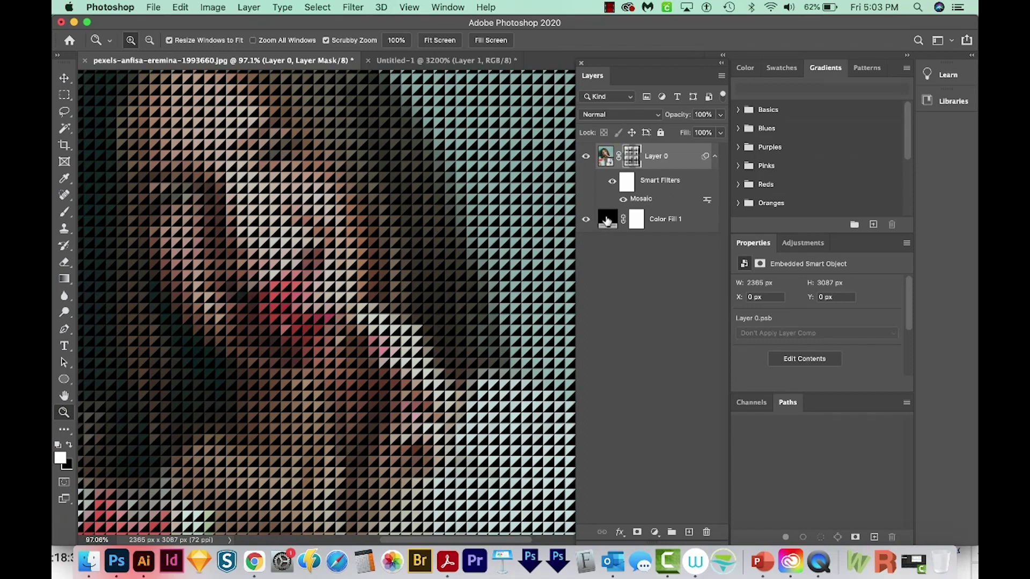
double_click(608, 220)
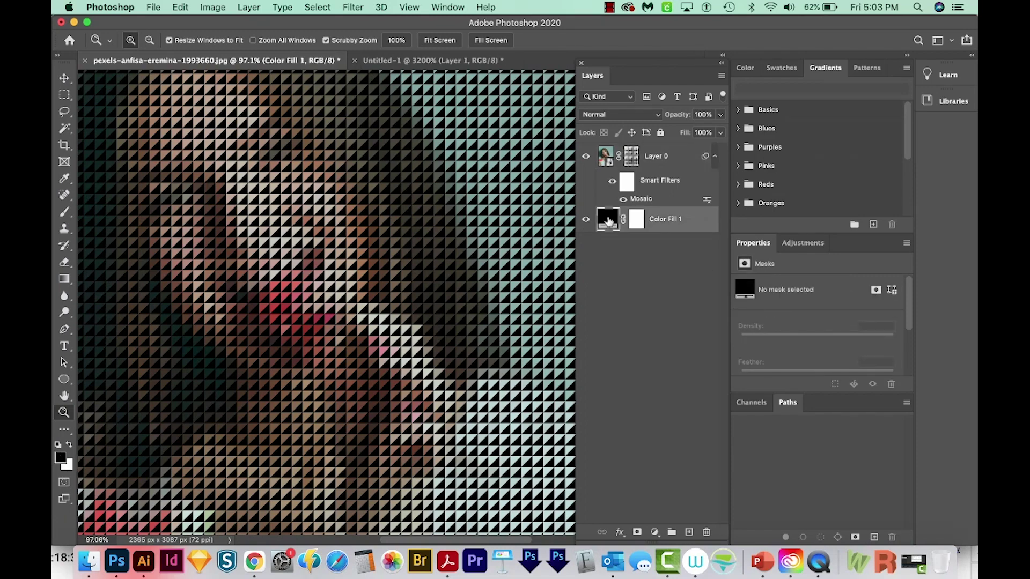
mouse_move(724, 279)
left_mouse_down()
mouse_move(701, 349)
mouse_move(737, 352)
left_mouse_up()
left_click(786, 368)
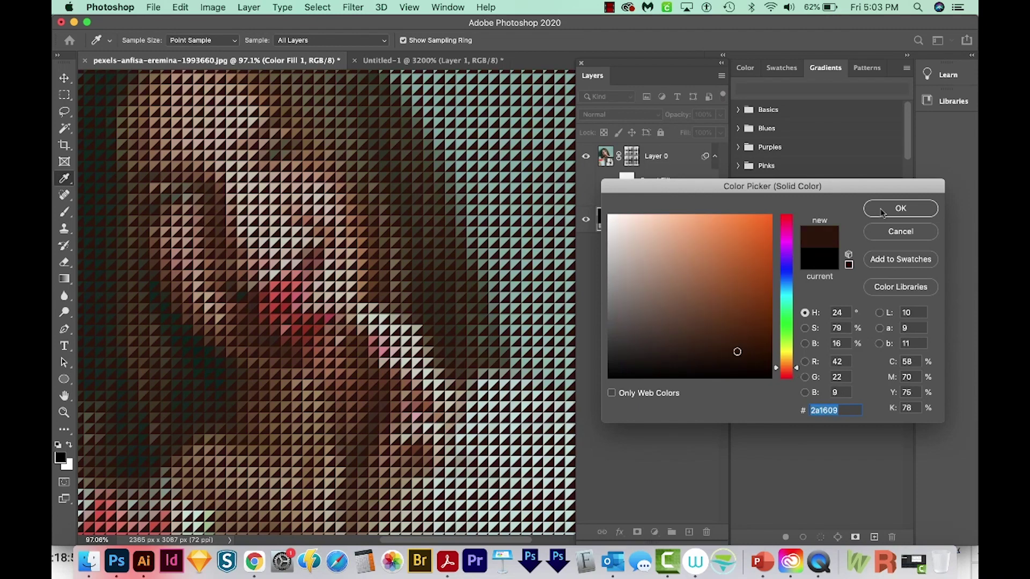
left_click(880, 208)
key("super+0")
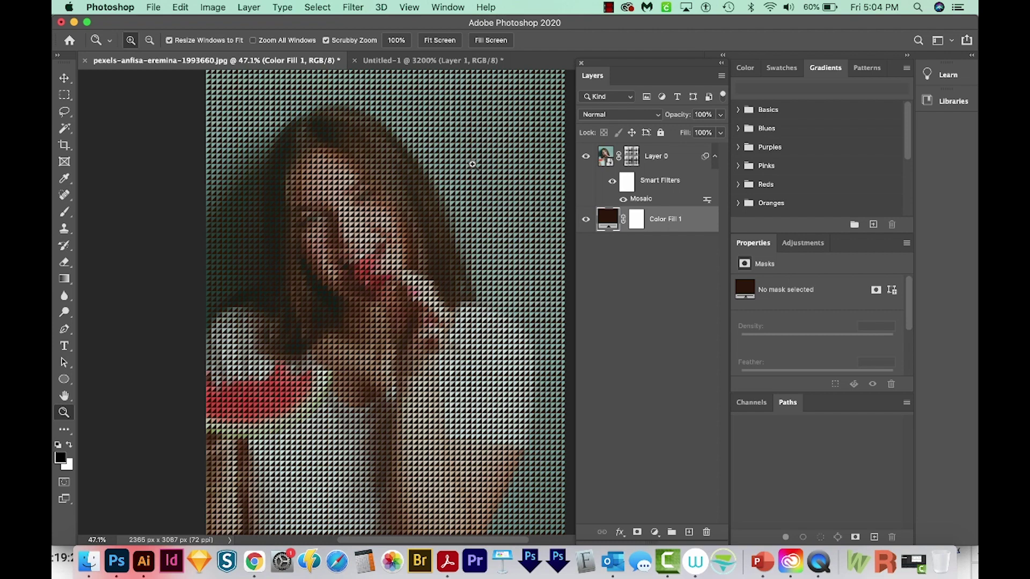
- In Untitled-1, hide Layer 1 and fill the Background layer solid black
left_click(418, 65)
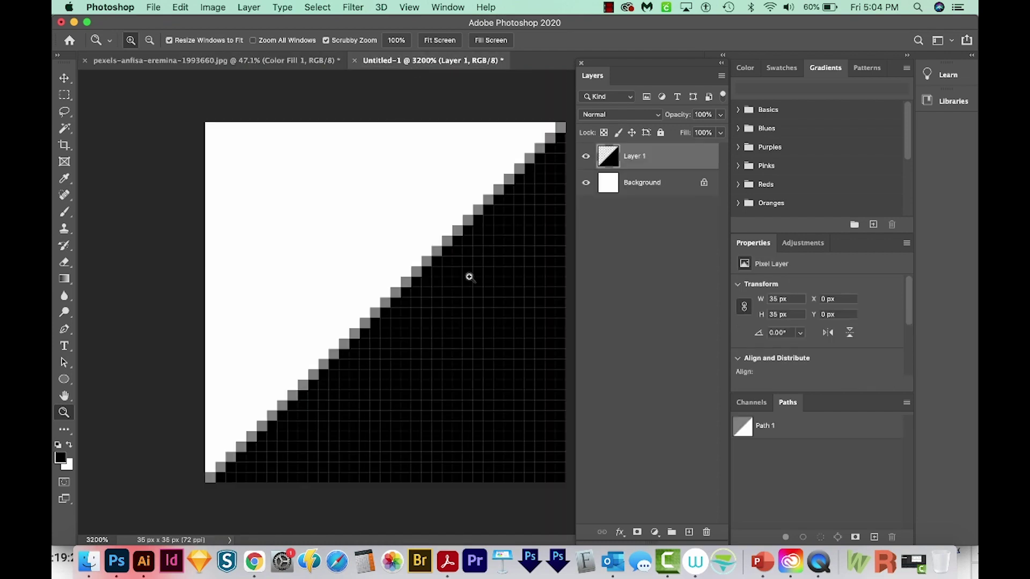
left_click(586, 159)
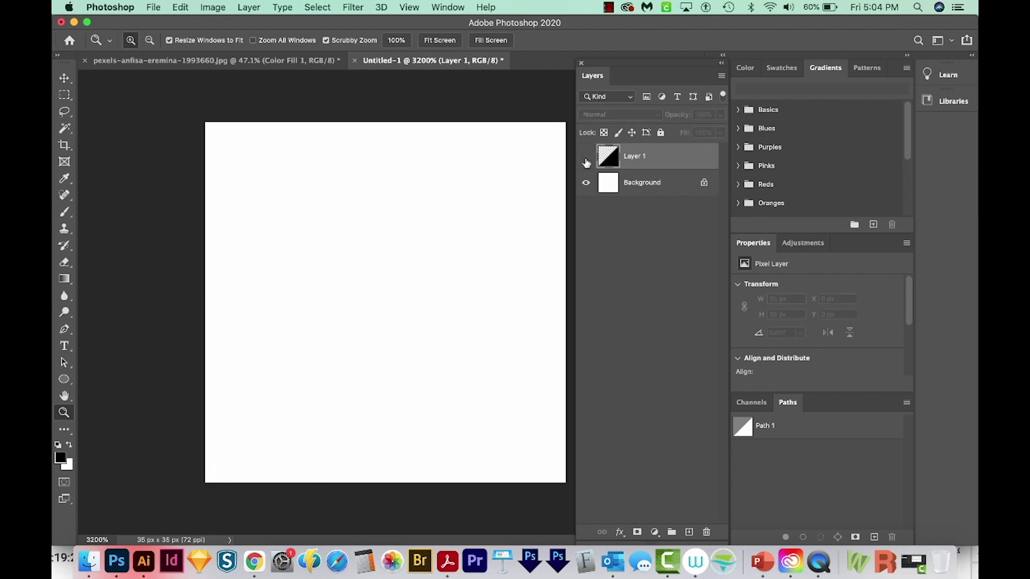
key("super+minus")
left_click(612, 188)
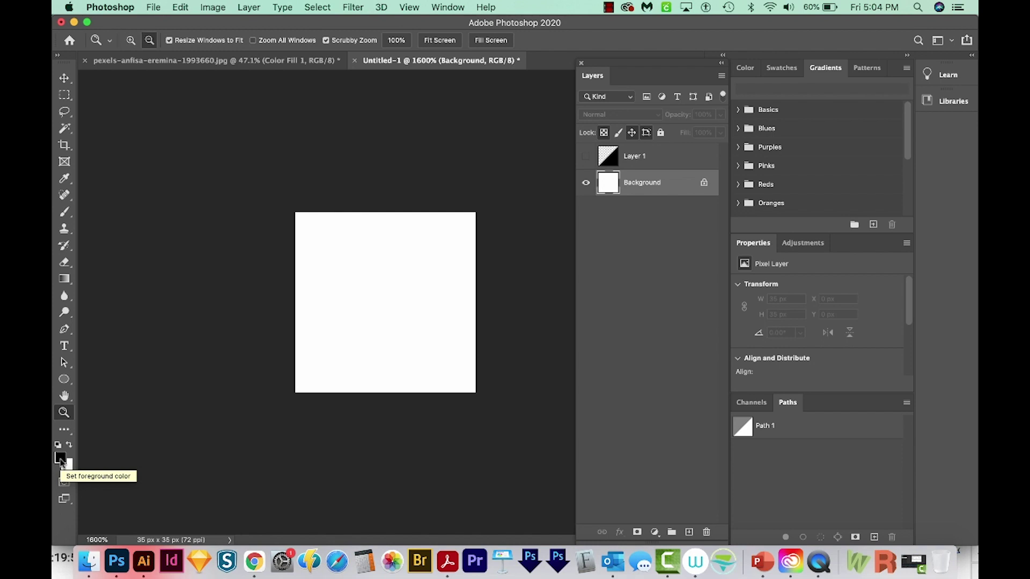
key("alt+BackSpace")
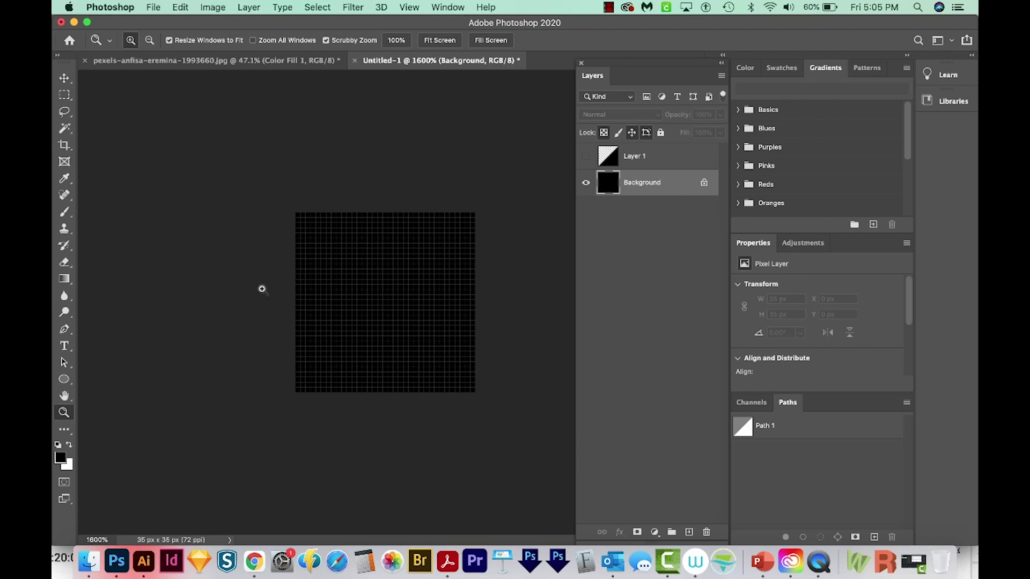
left_click(63, 380)
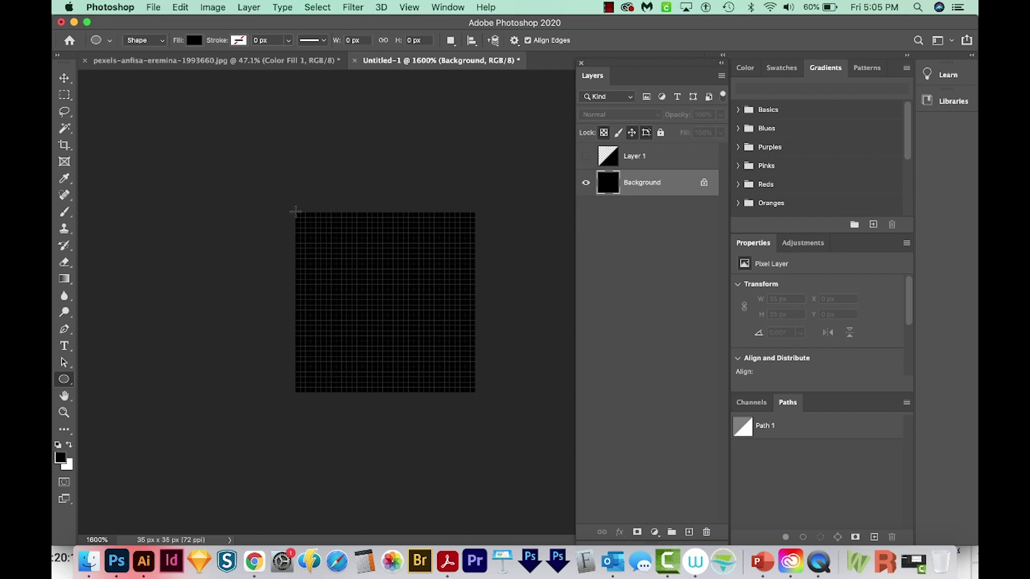
- Draw a white circle filling the whole black 35 × 35 px tile
left_click_drag(295, 212, 473, 462)
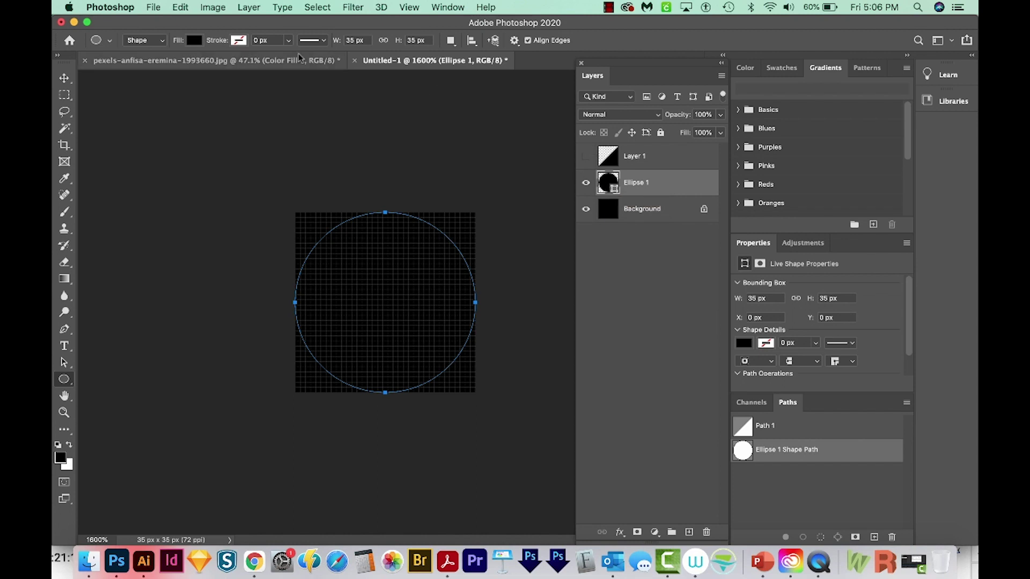
left_click(195, 41)
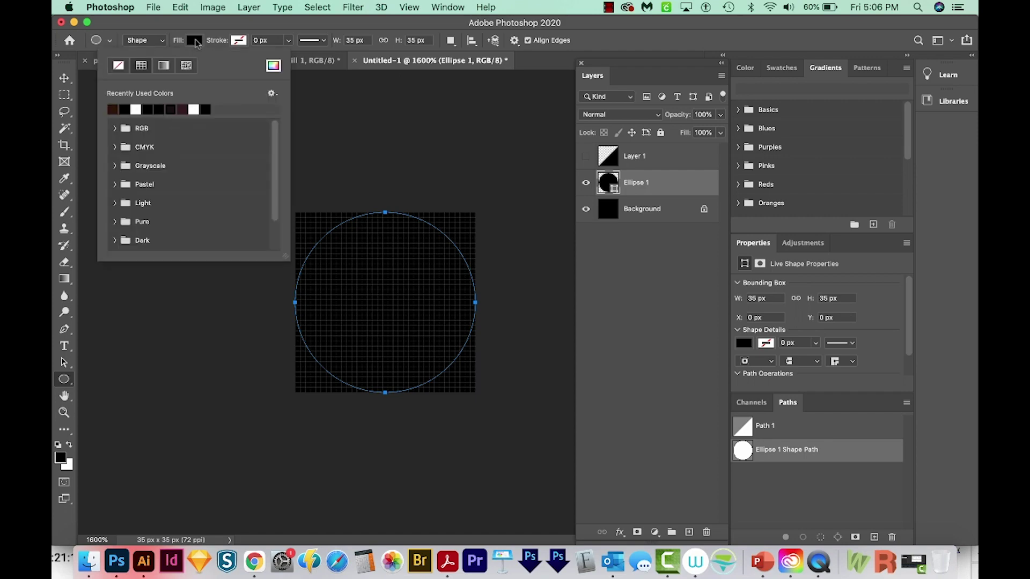
left_click(135, 109)
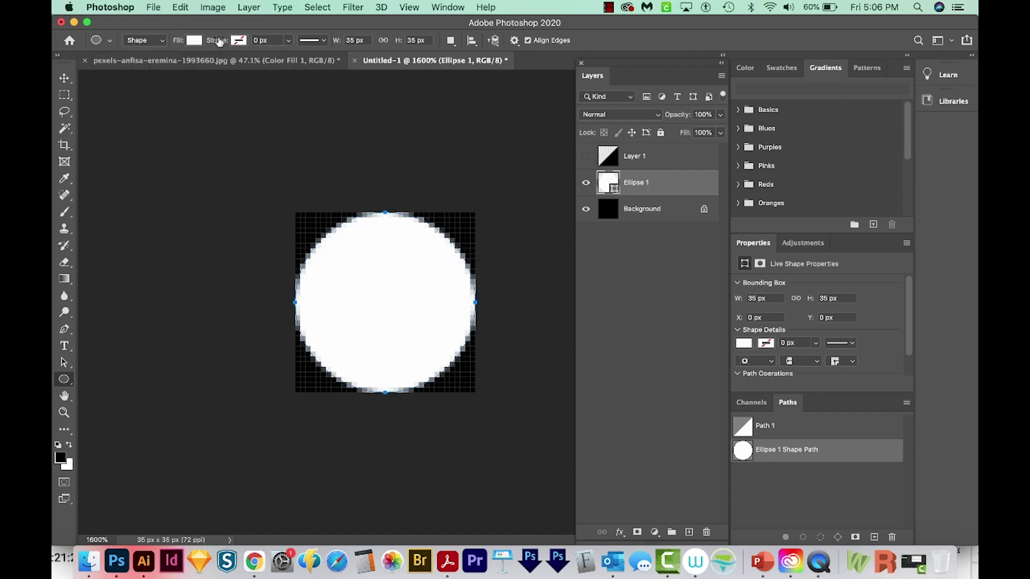
- Save the circle tile as a new pattern named Pattern 2
left_click(181, 8)
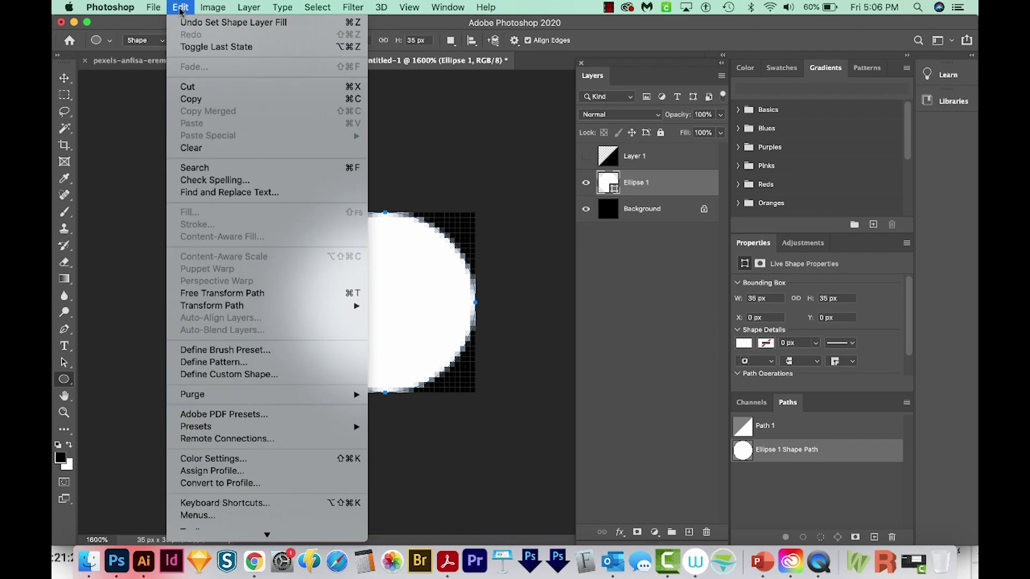
left_click(234, 363)
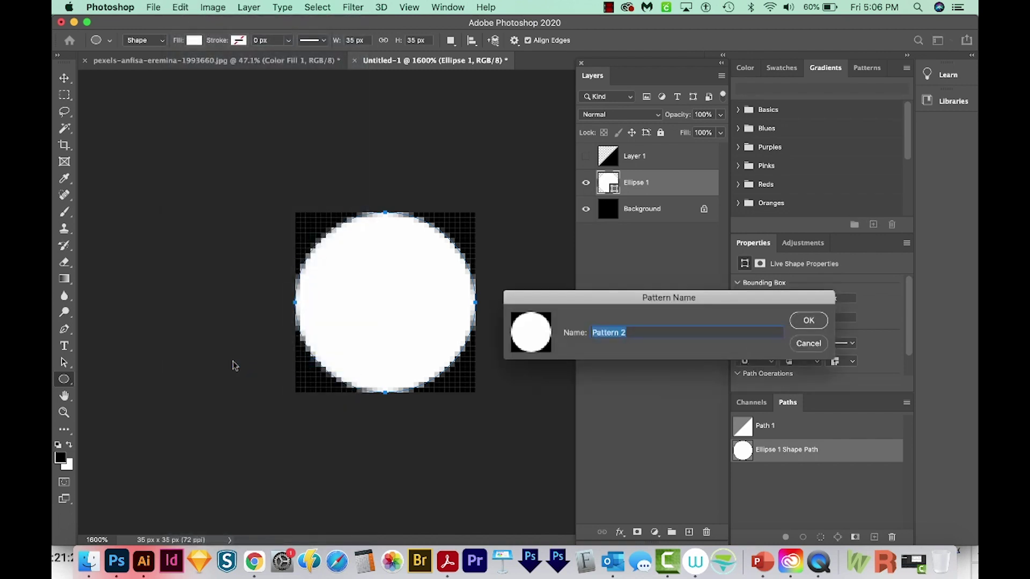
left_click(807, 321)
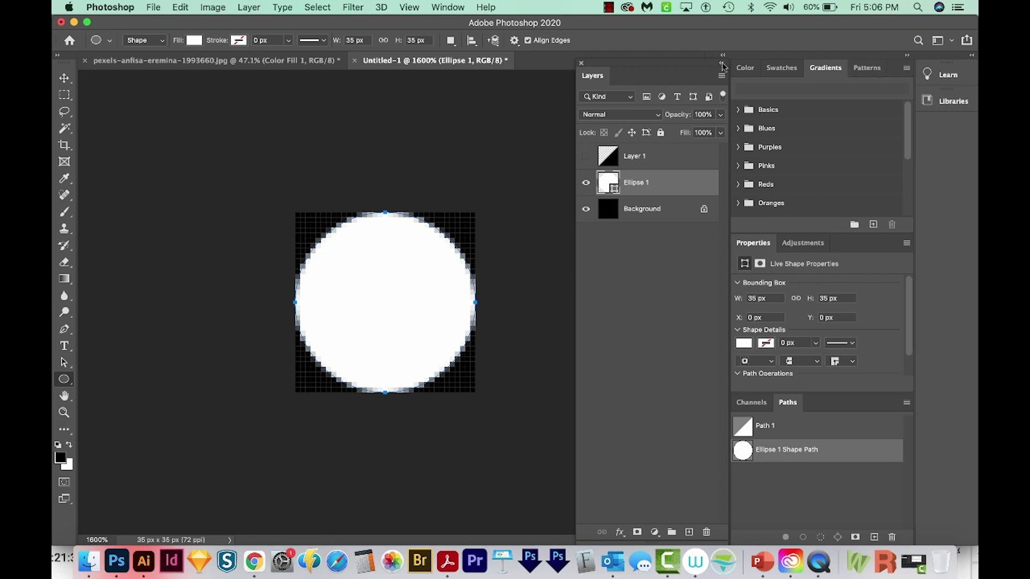
- Show the Patterns panel and scale the Ellipse 1 circle down to about 27 px
left_click(869, 69)
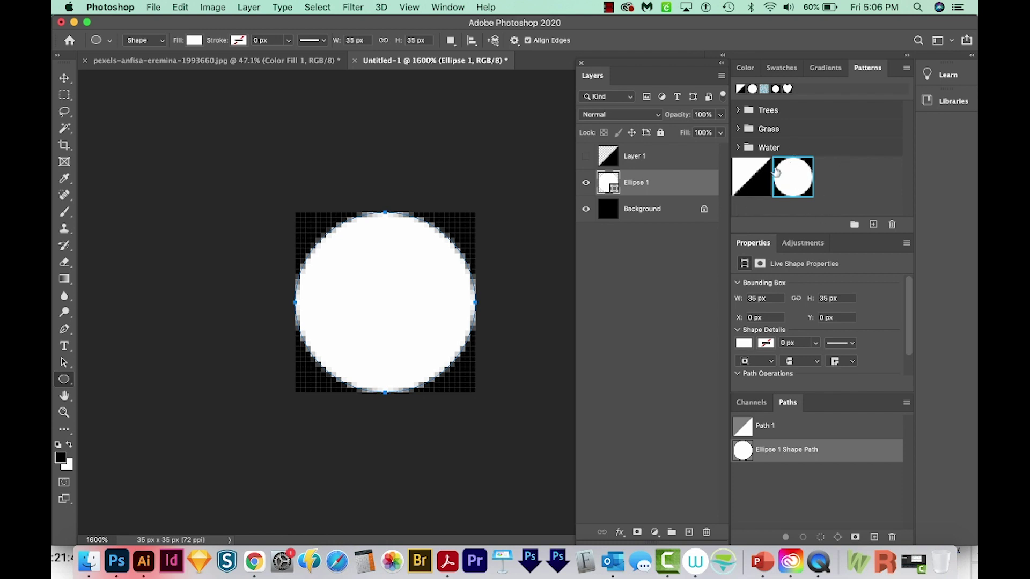
left_click(652, 265)
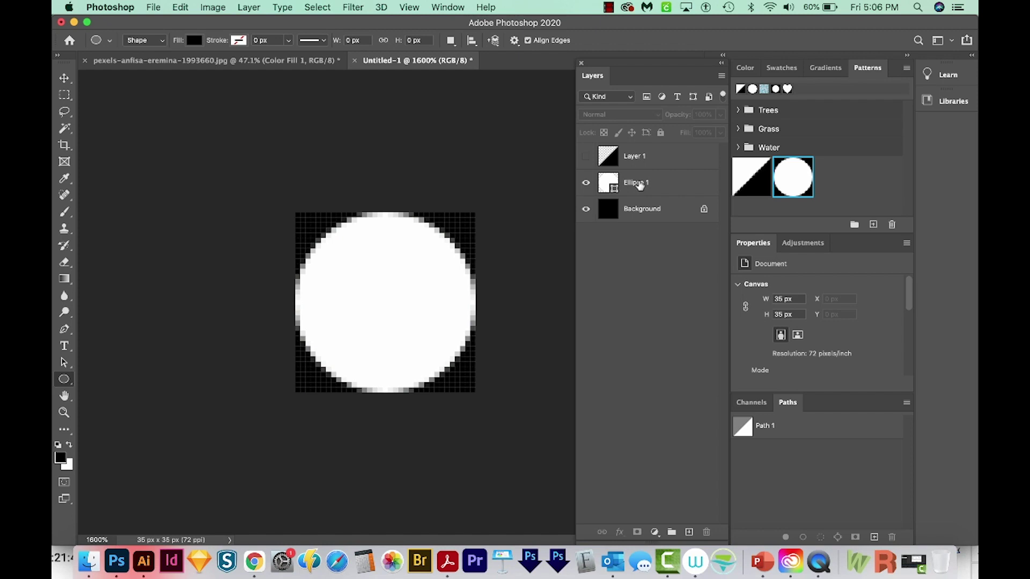
left_click(639, 185)
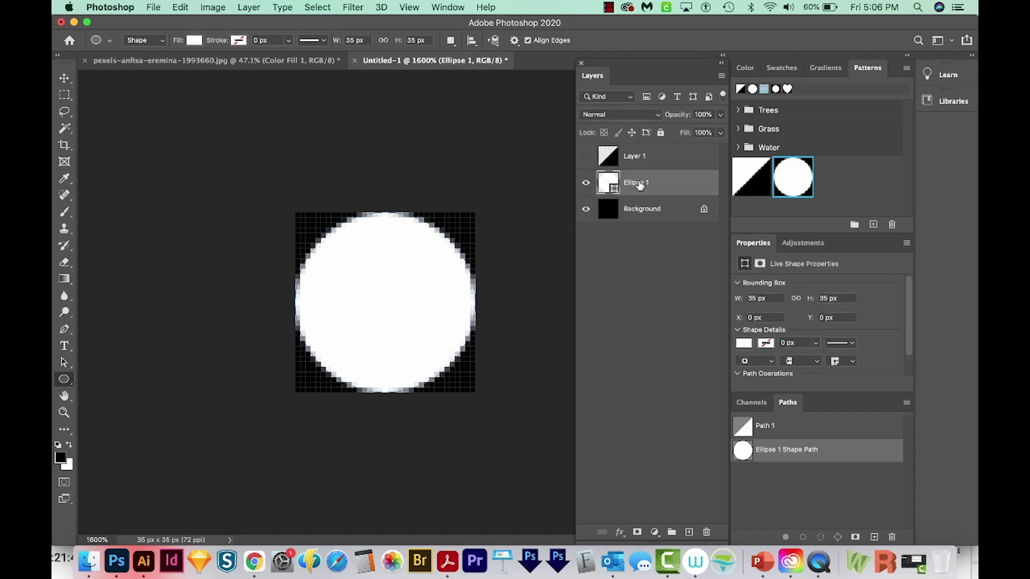
key("super+t")
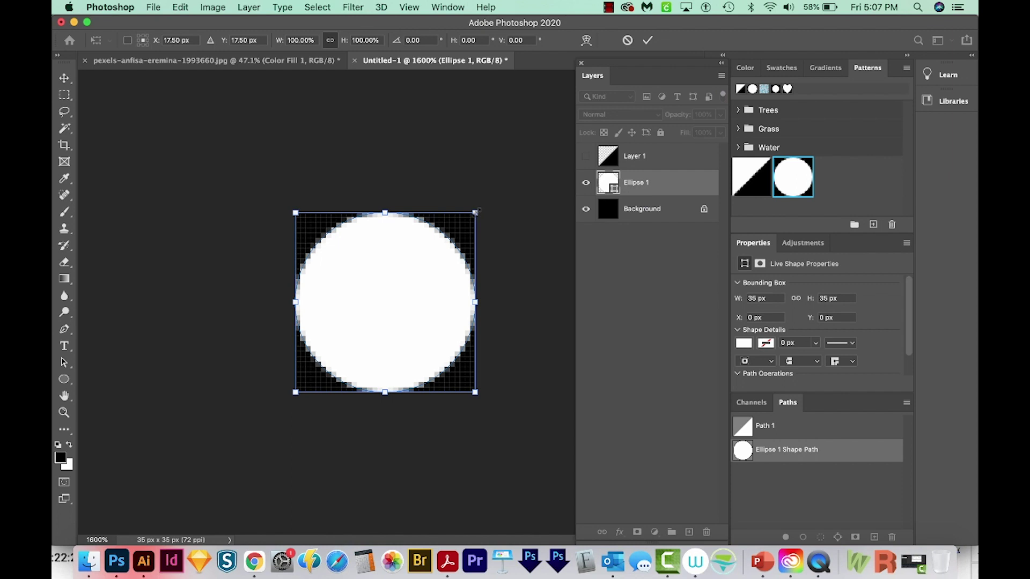
left_click_drag(475, 213, 467, 241)
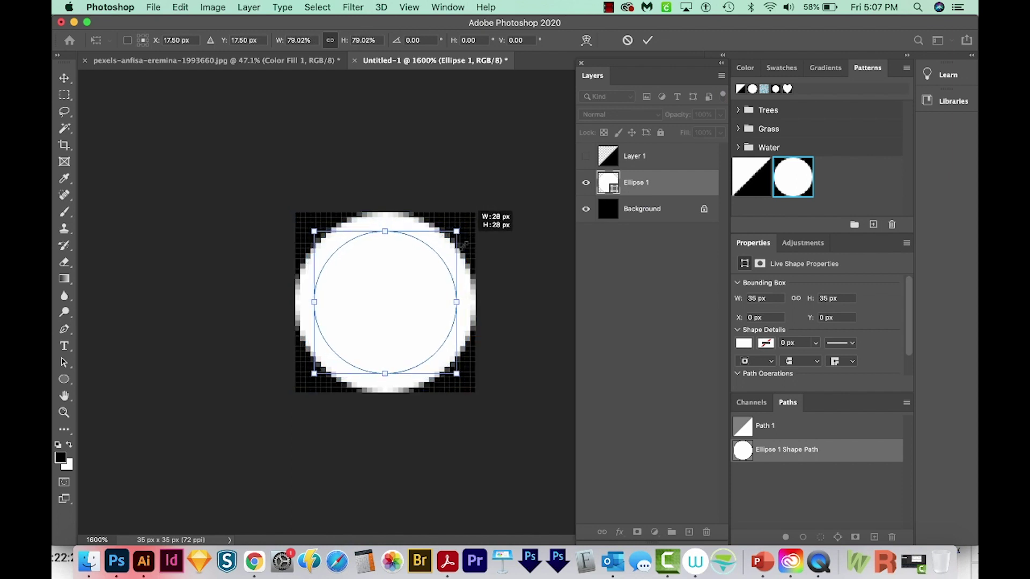
left_click_drag(465, 244, 467, 243)
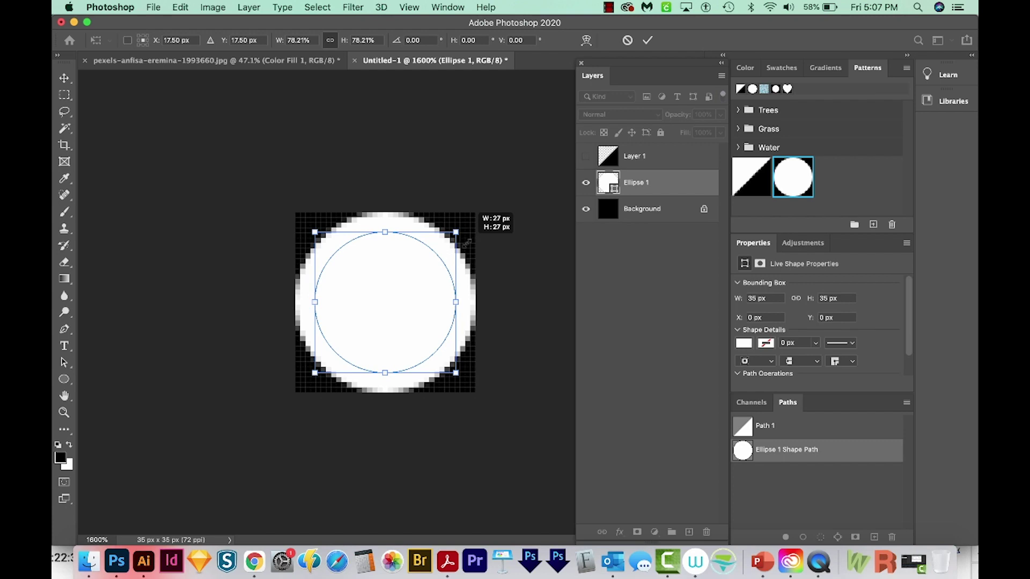
left_click_drag(465, 243, 466, 243)
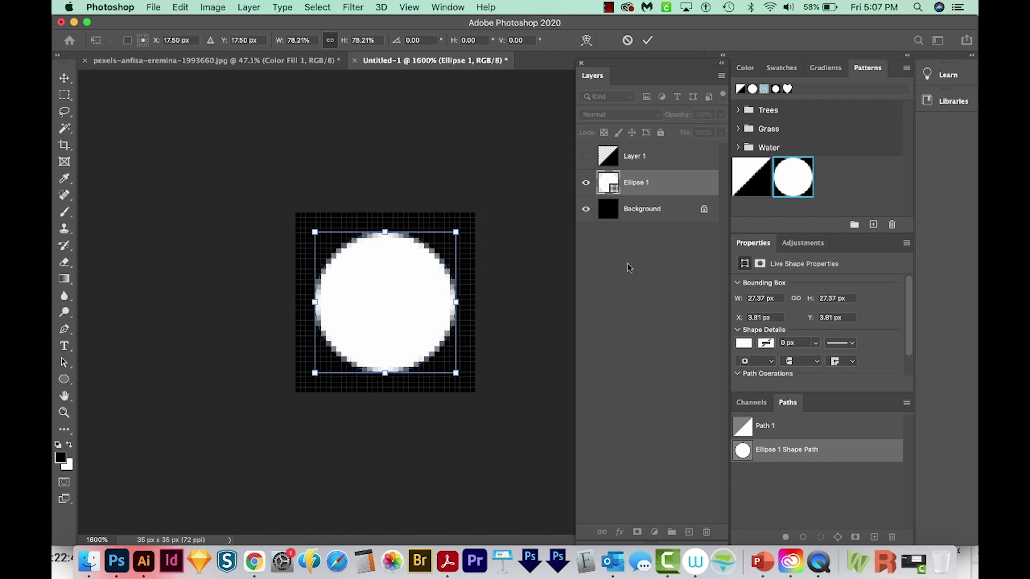
key("Return")
- Save the smaller-circle tile as Pattern 3 and deselect the circle layer
key("m")
left_click(181, 7)
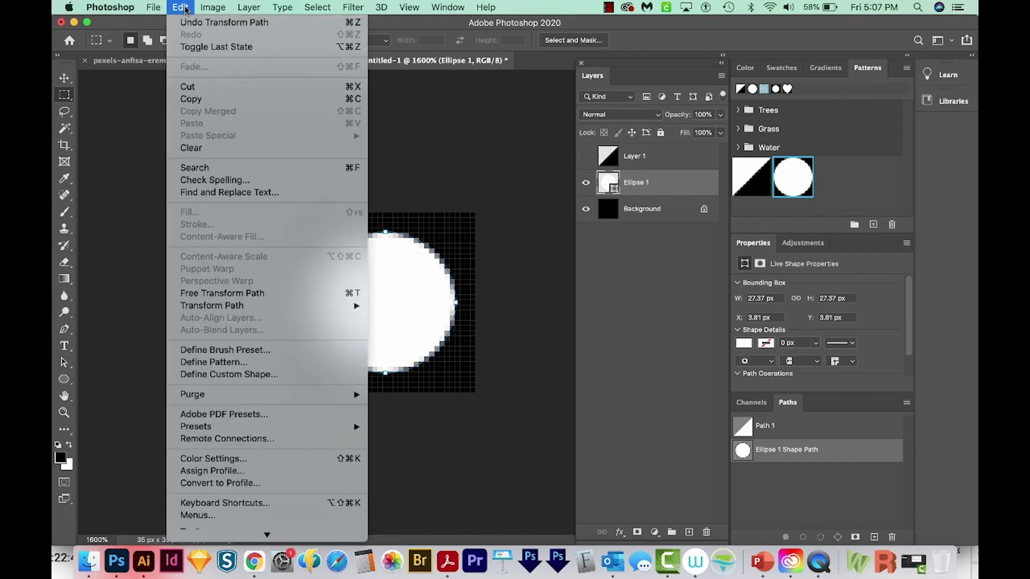
left_click(184, 363)
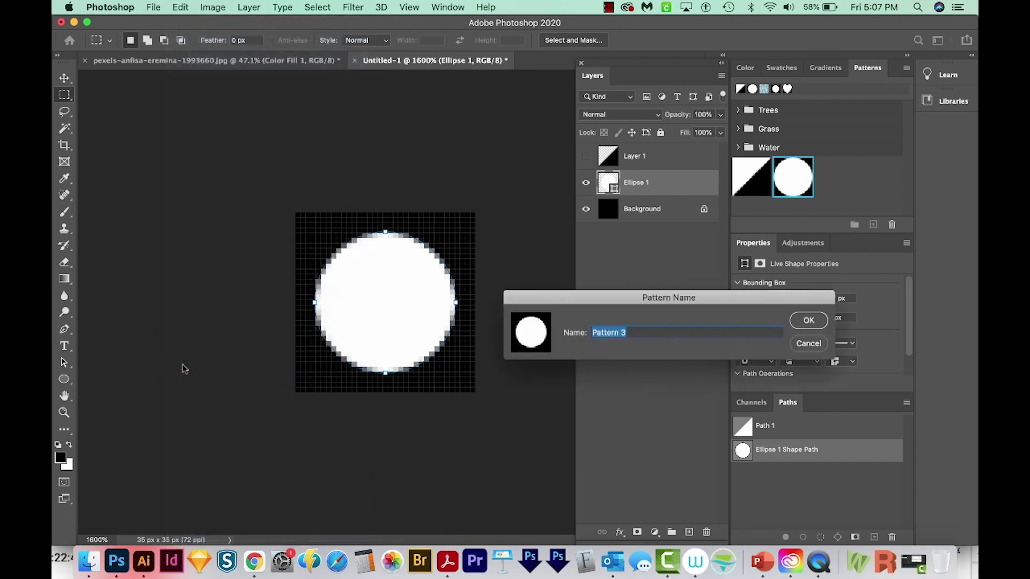
left_click(806, 323)
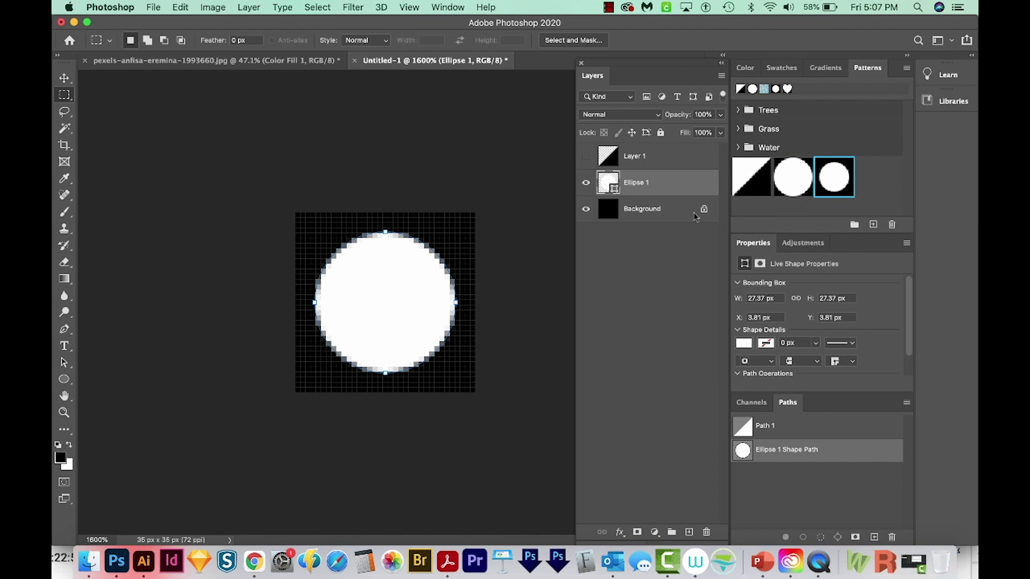
left_click(687, 232)
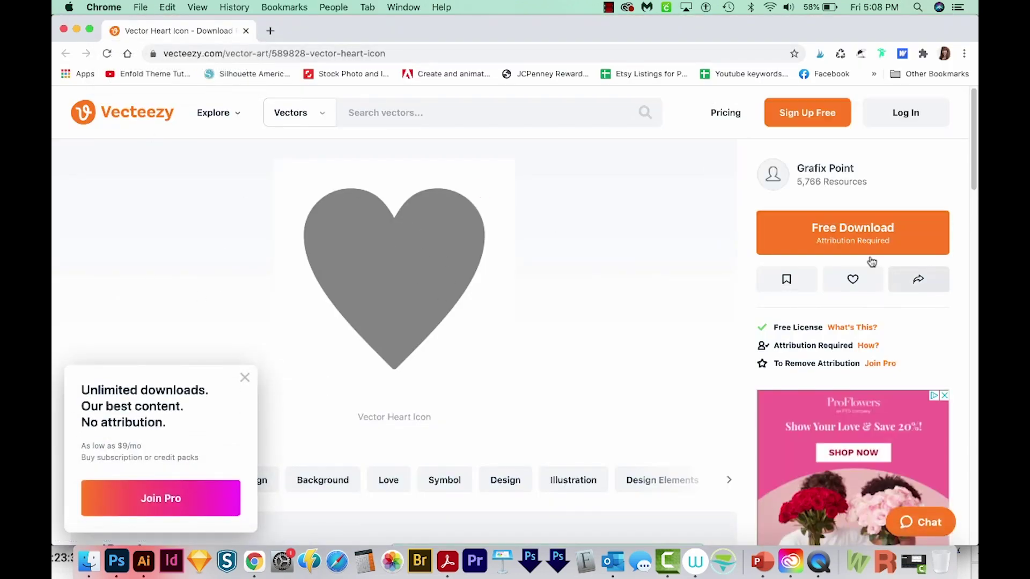
- Download the Vector Heart Icon from Vecteezy under the Free License
left_click(822, 228)
left_click(388, 378)
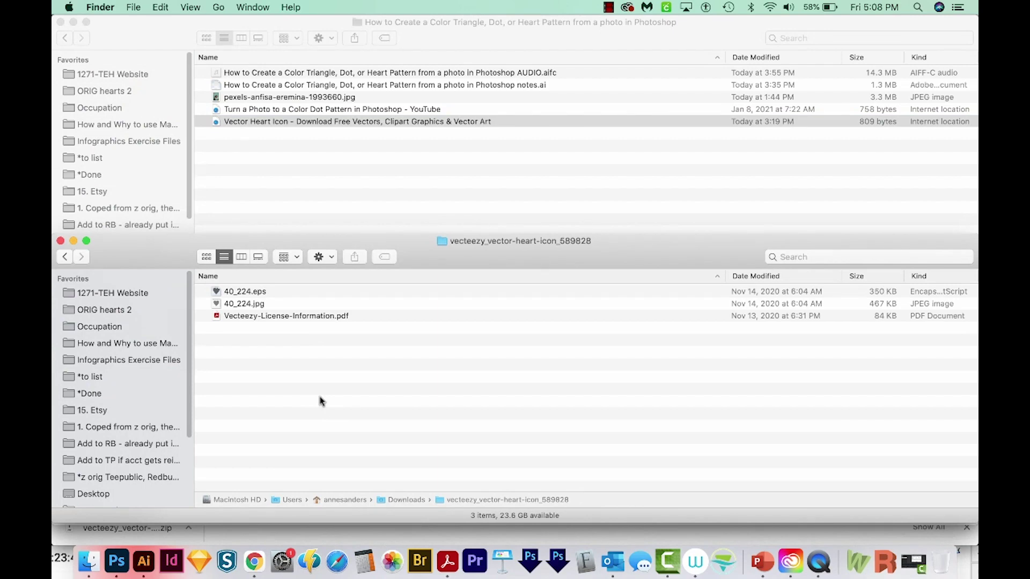
key("super+Up")
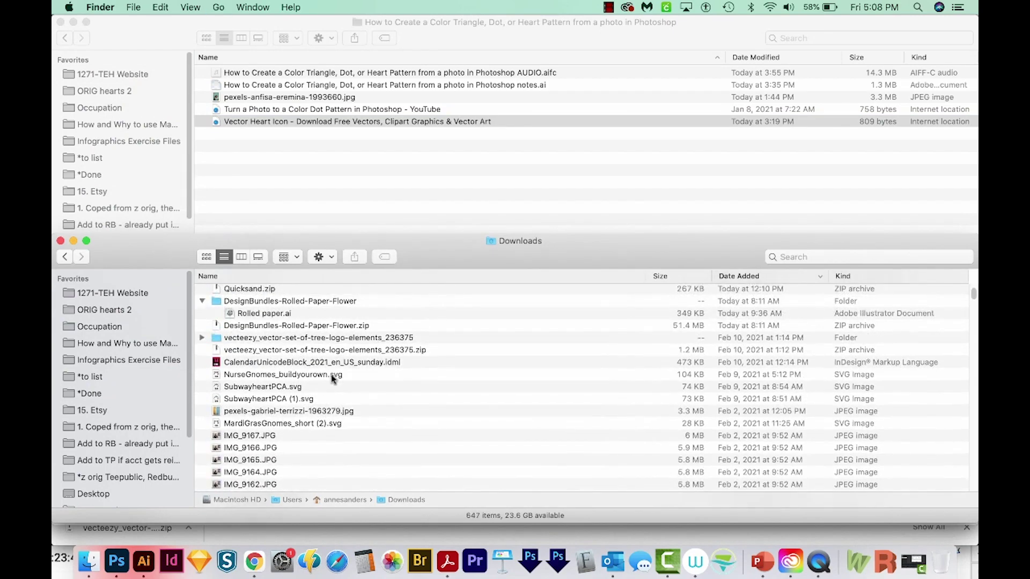
- Unzip the vecteezy heart archive, locate 40_224.eps inside, and return to Photoshop
left_click(277, 292)
key("super+o")
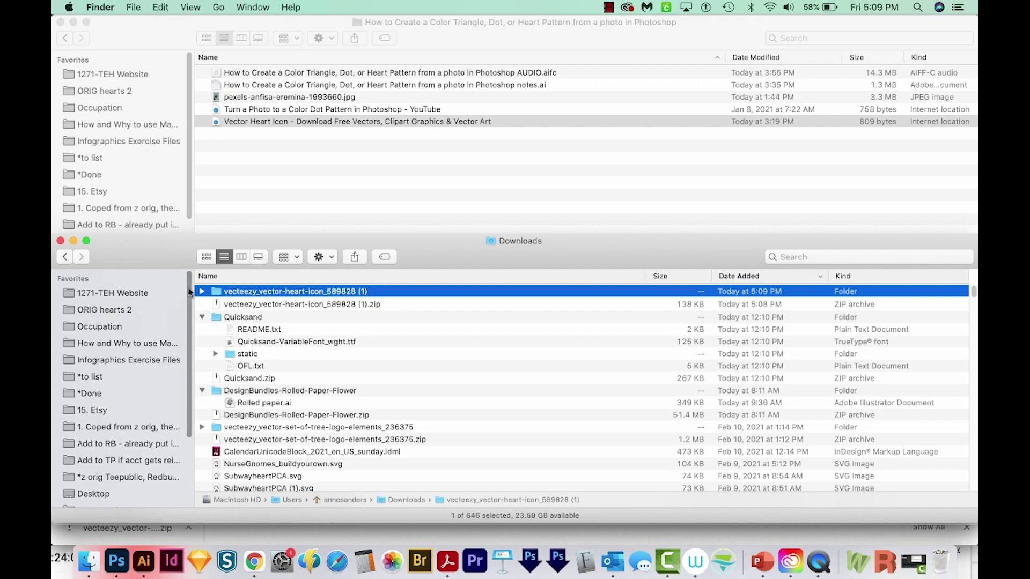
left_click(202, 292)
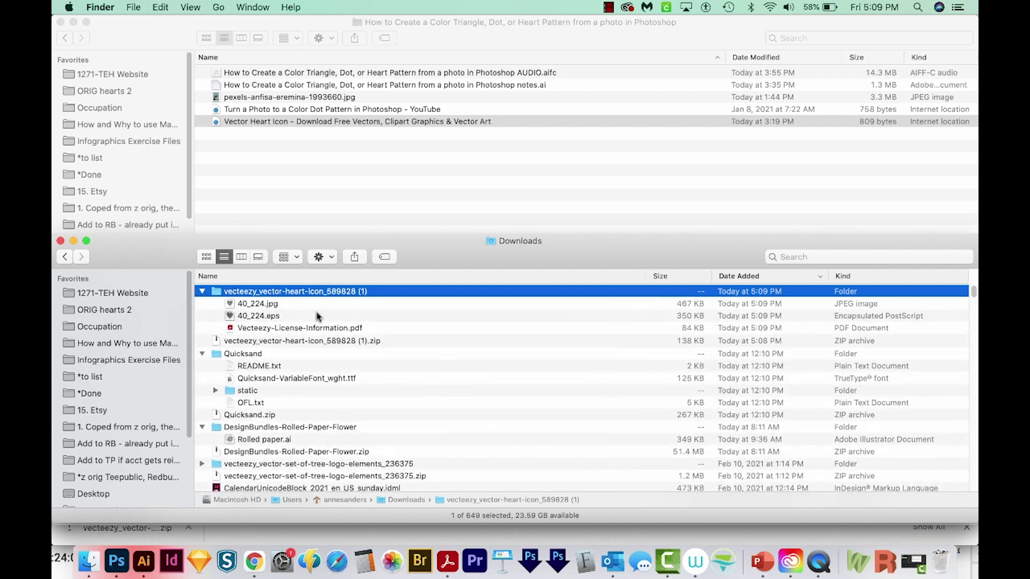
left_click(255, 318)
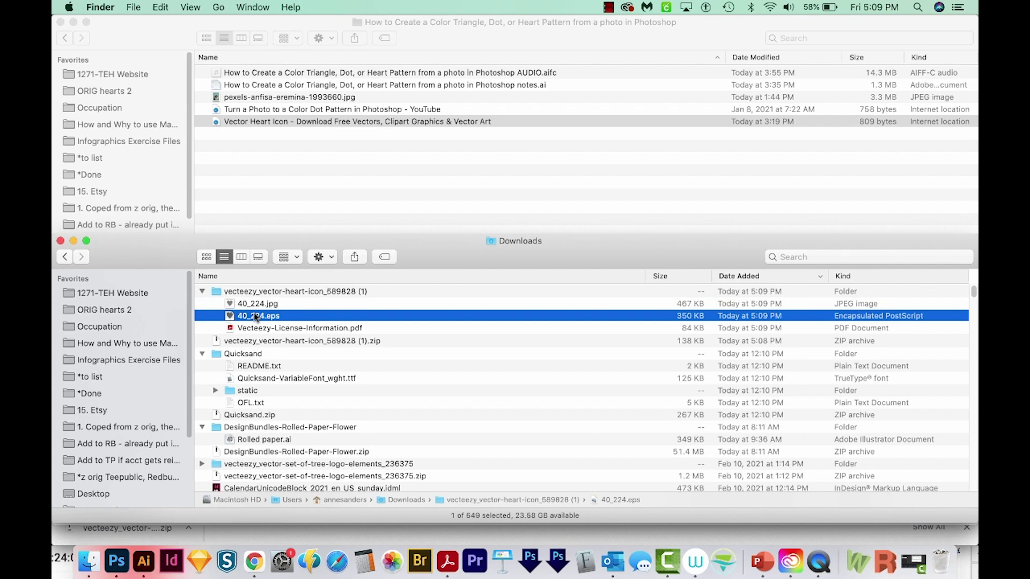
left_click(116, 569)
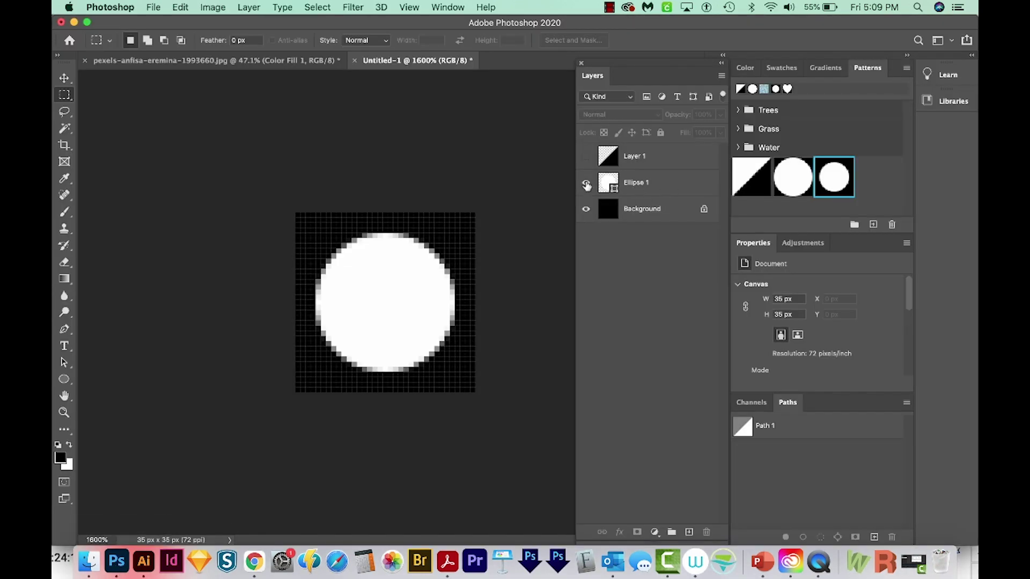
- Hide the circle layer and embed 40_224.eps into the tile as a 35 × 35 px smart object
left_click(586, 185)
left_click(149, 7)
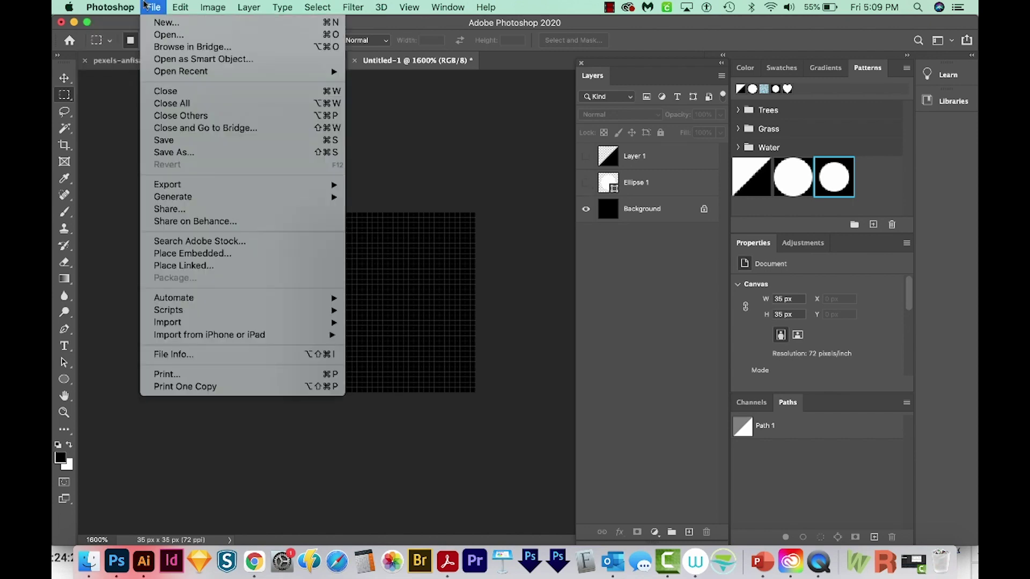
left_click(196, 255)
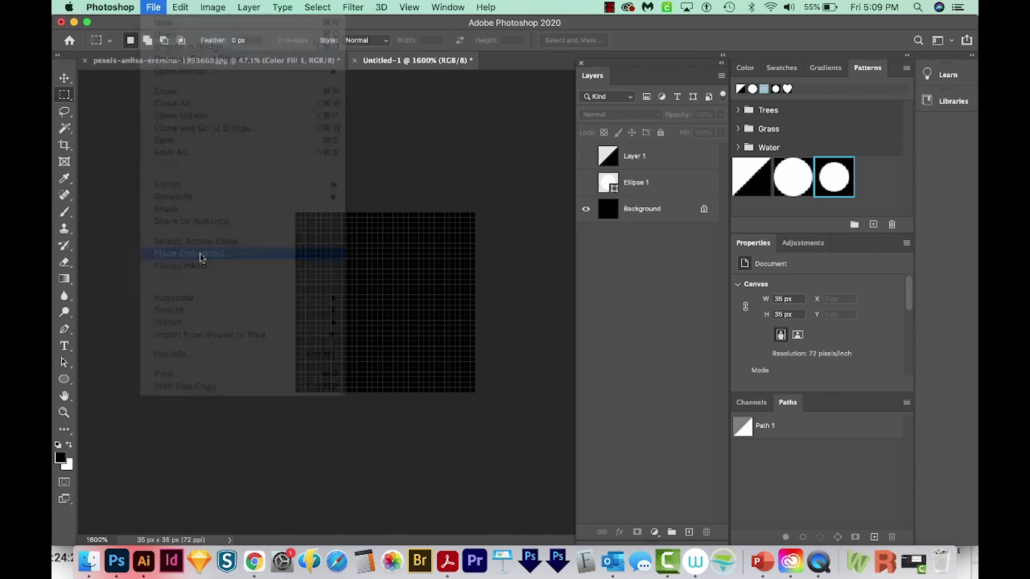
double_click(330, 65)
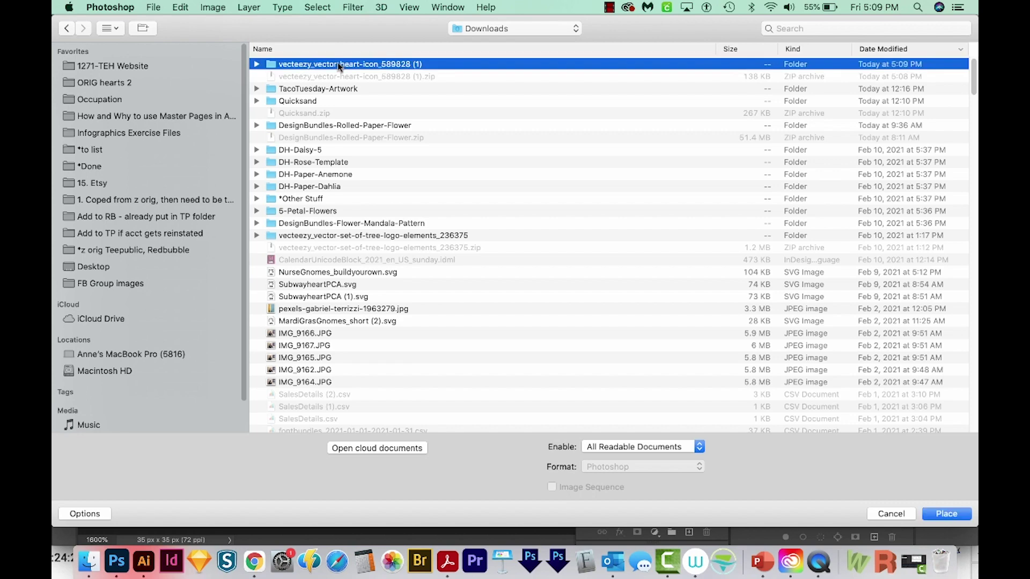
left_click(311, 66)
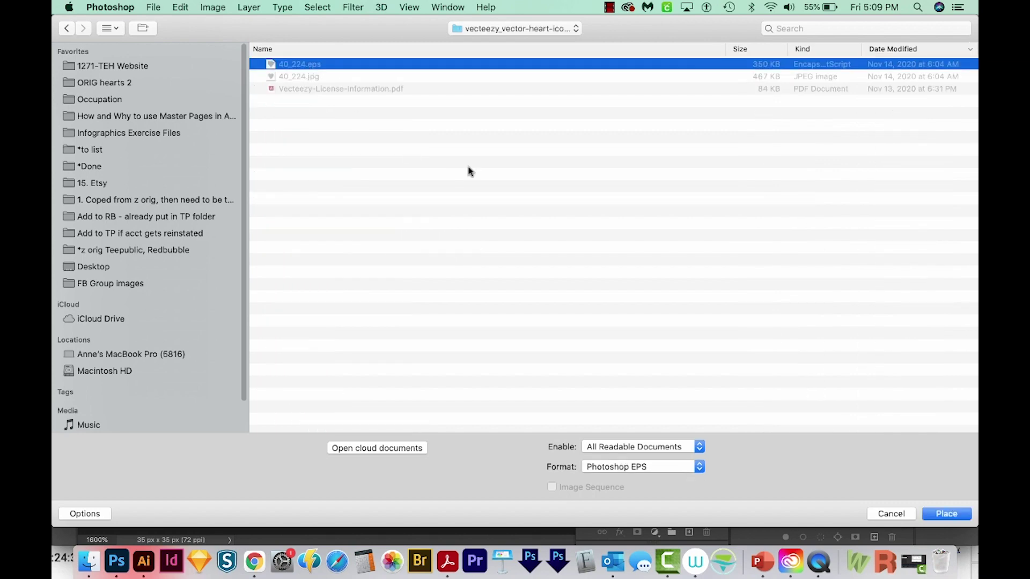
left_click(939, 516)
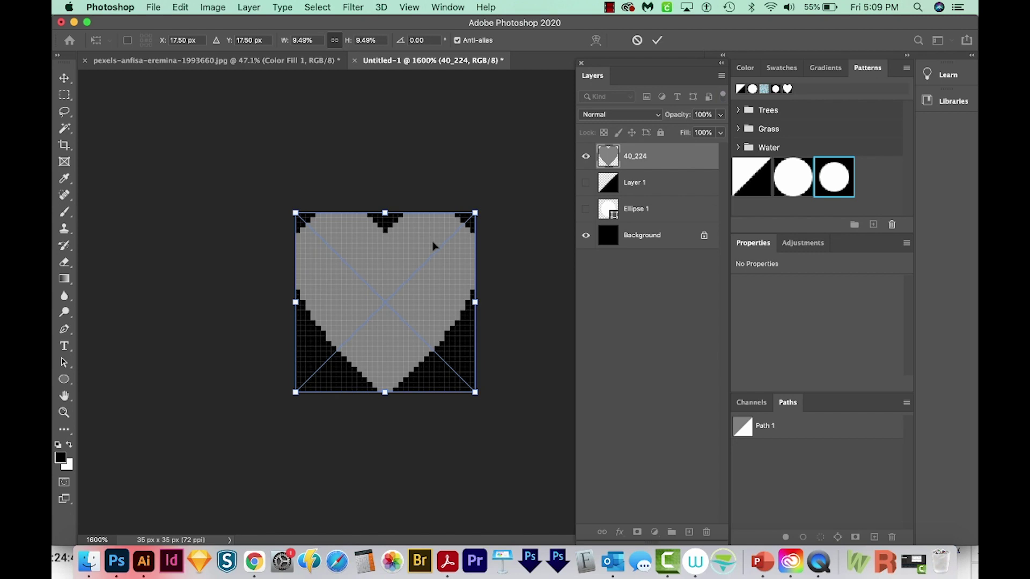
key("Return")
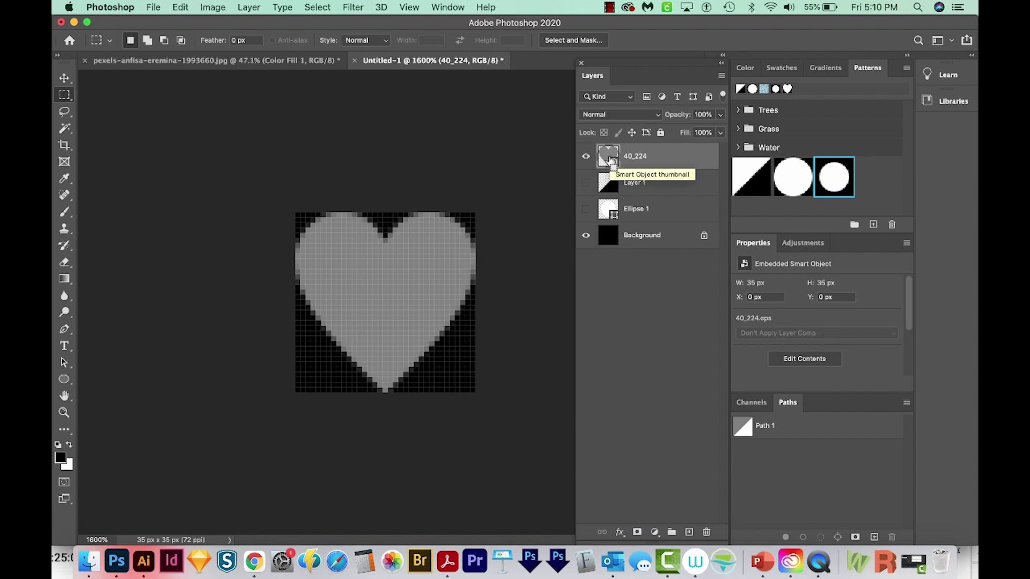
- Fill the heart's outline with white on new Layer 2 and hide the 40_224 layer
left_click(610, 160, "super")
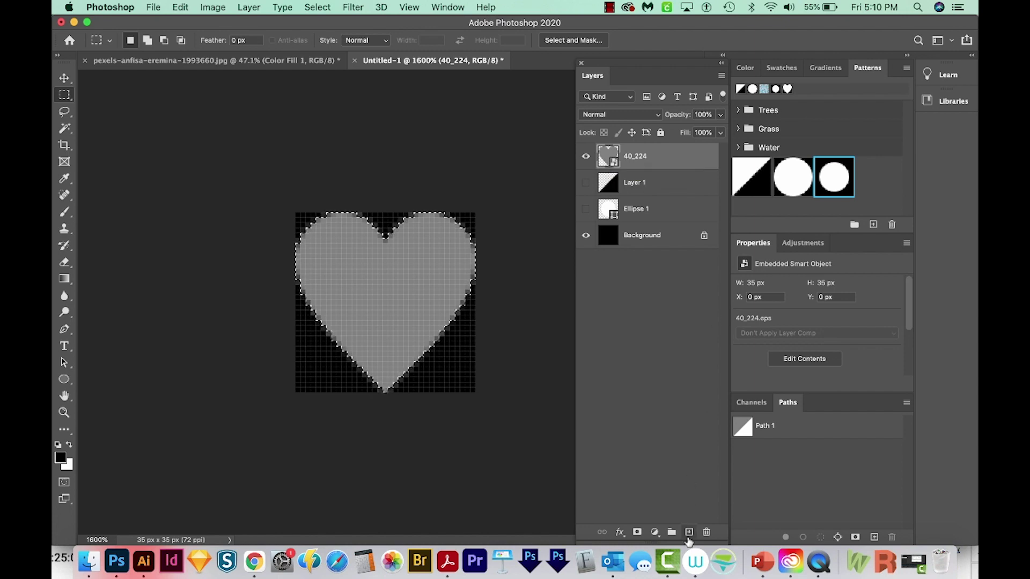
left_click(689, 532)
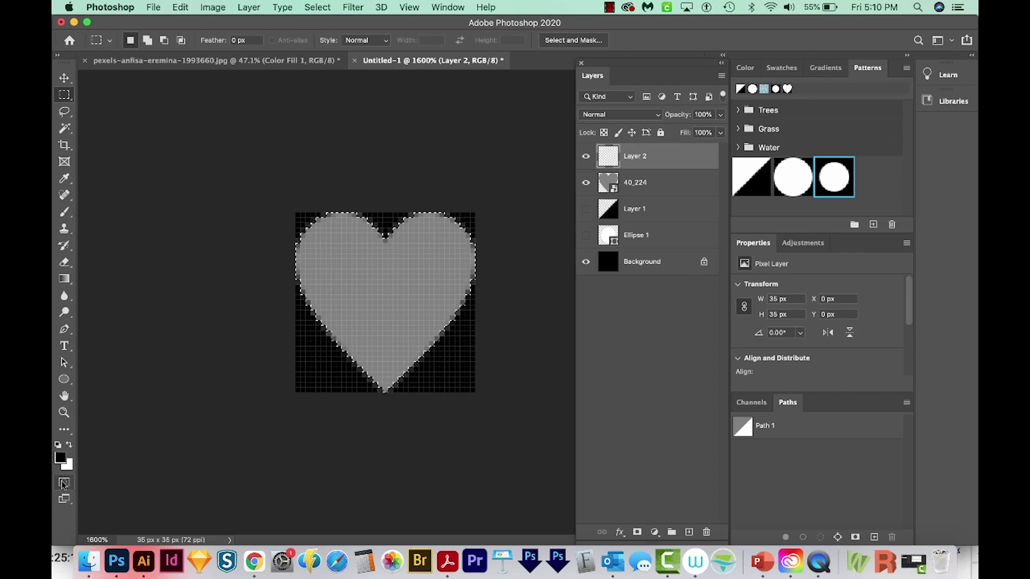
key("super+BackSpace")
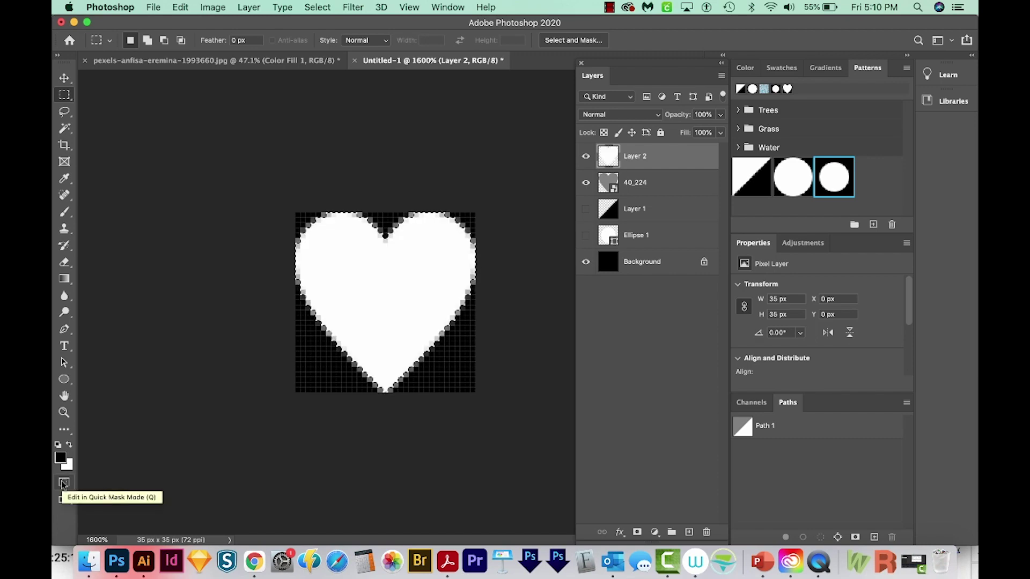
key("super+d")
left_click(638, 163, "super")
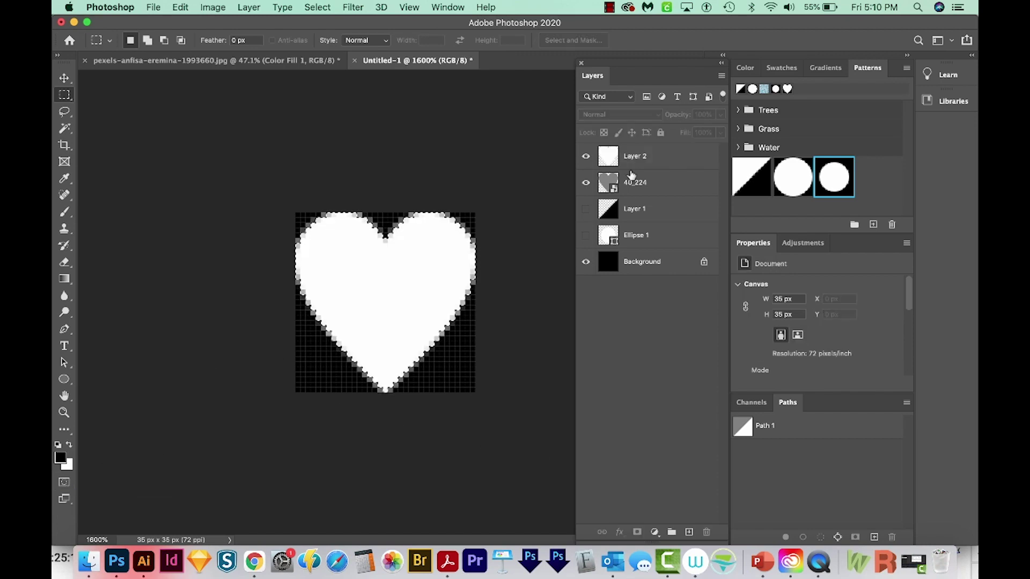
left_click(585, 182)
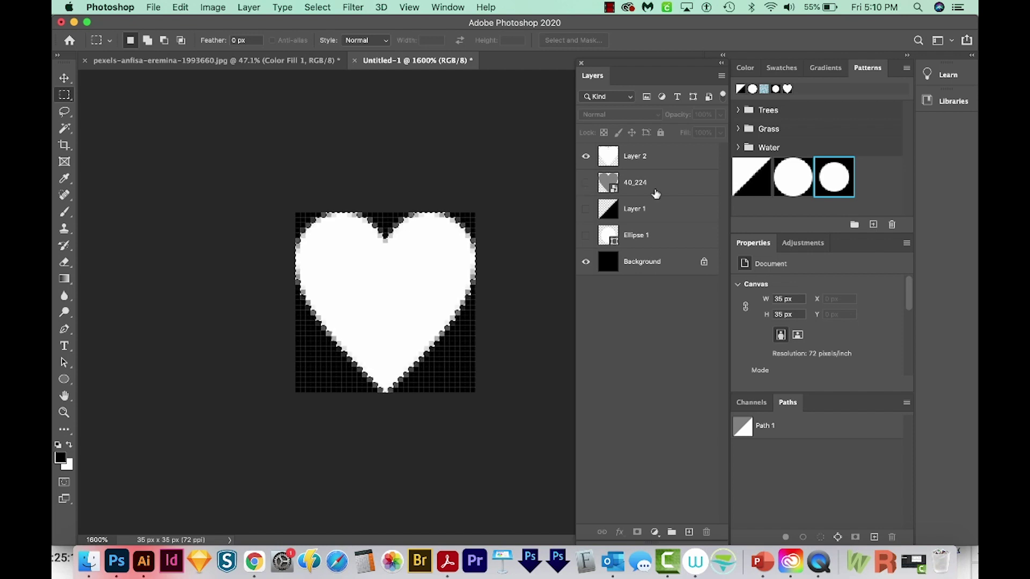
- Save the white heart tile as Pattern 4
left_click(180, 7)
left_click(224, 363)
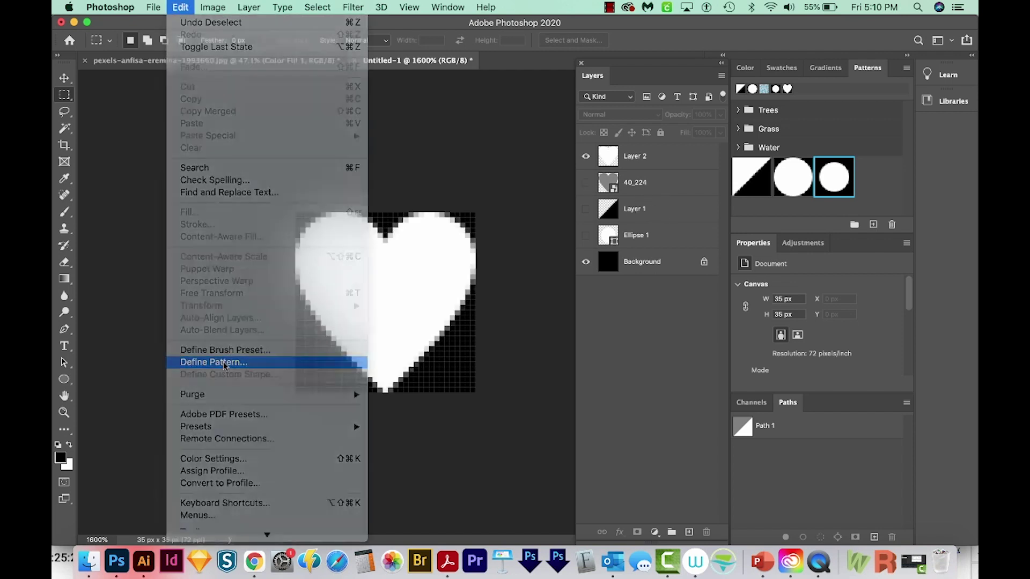
left_click(809, 321)
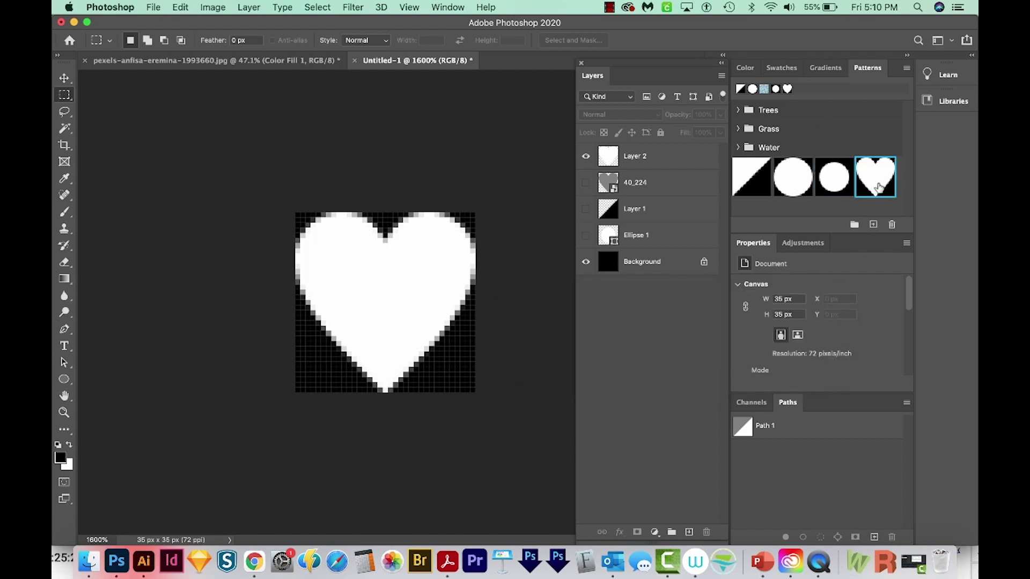
- Fill Layer 0's mask in the mosaic photo with the large circle Pattern 2
left_click(249, 62)
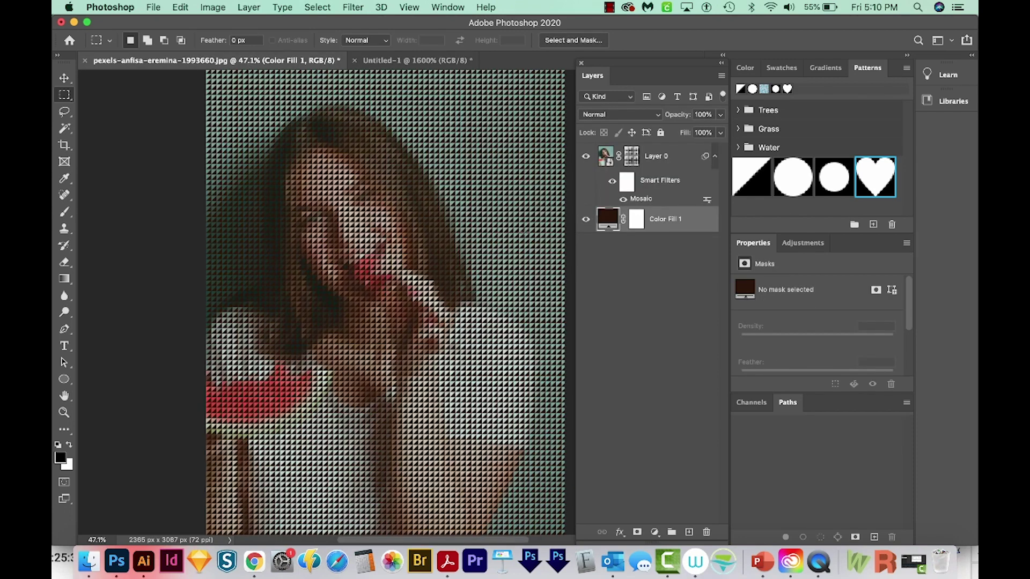
left_click(652, 161)
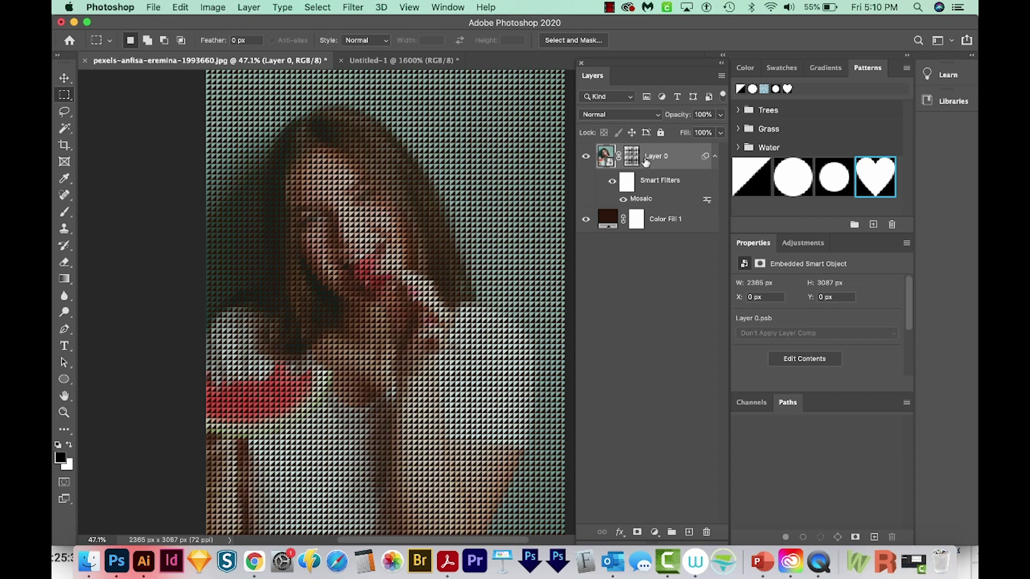
left_click(631, 160)
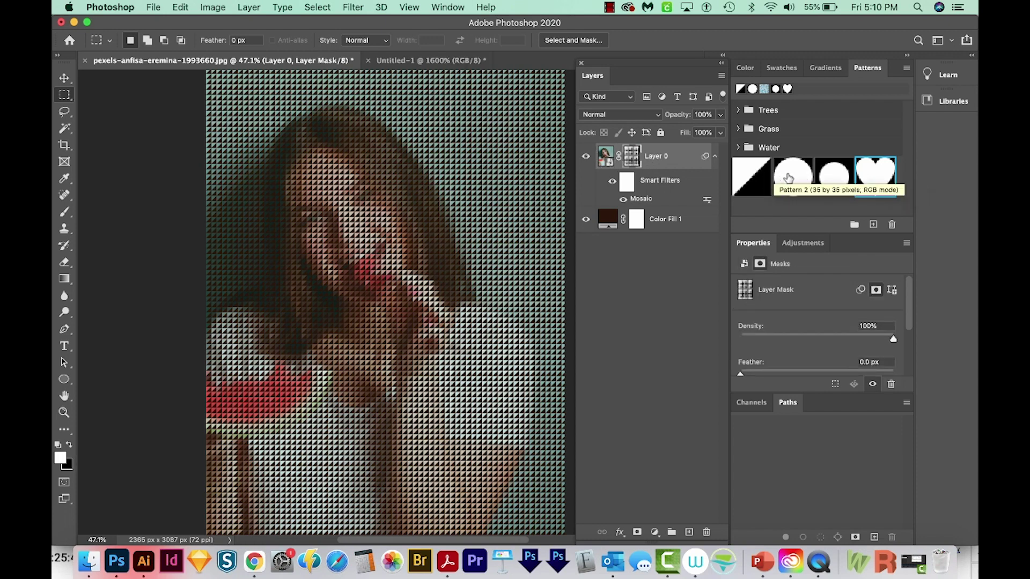
left_click(181, 7)
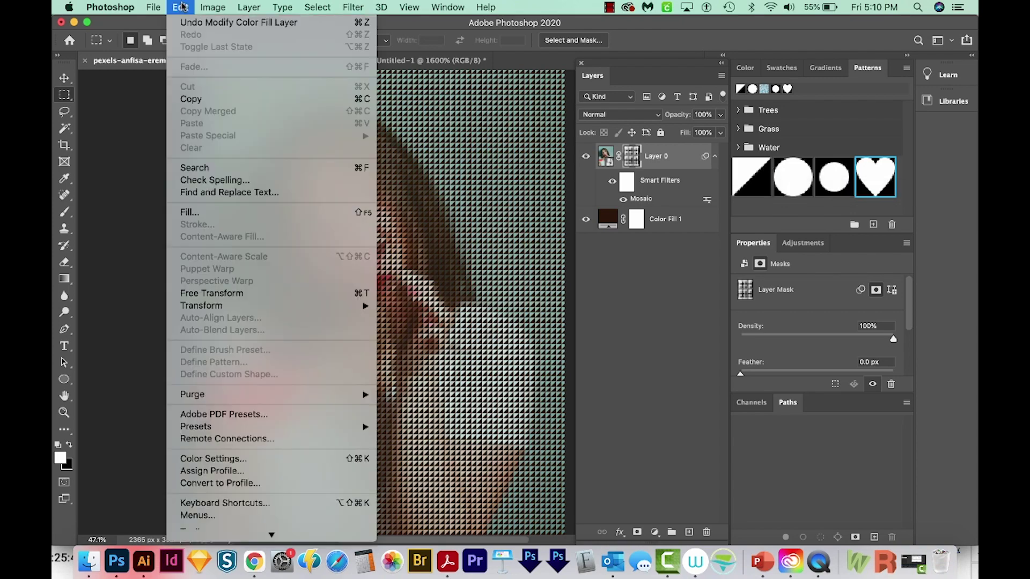
left_click(199, 213)
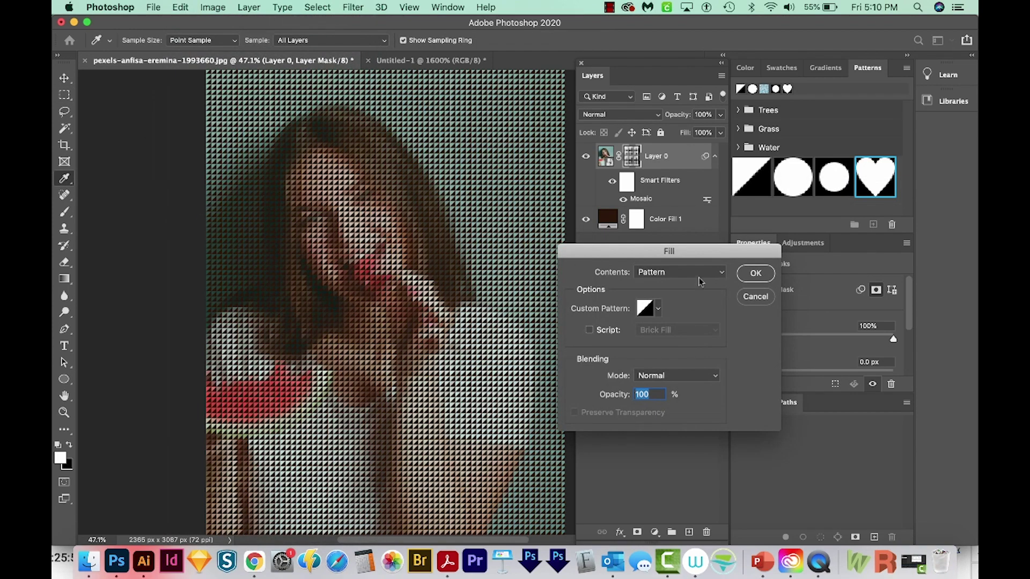
left_click(658, 310)
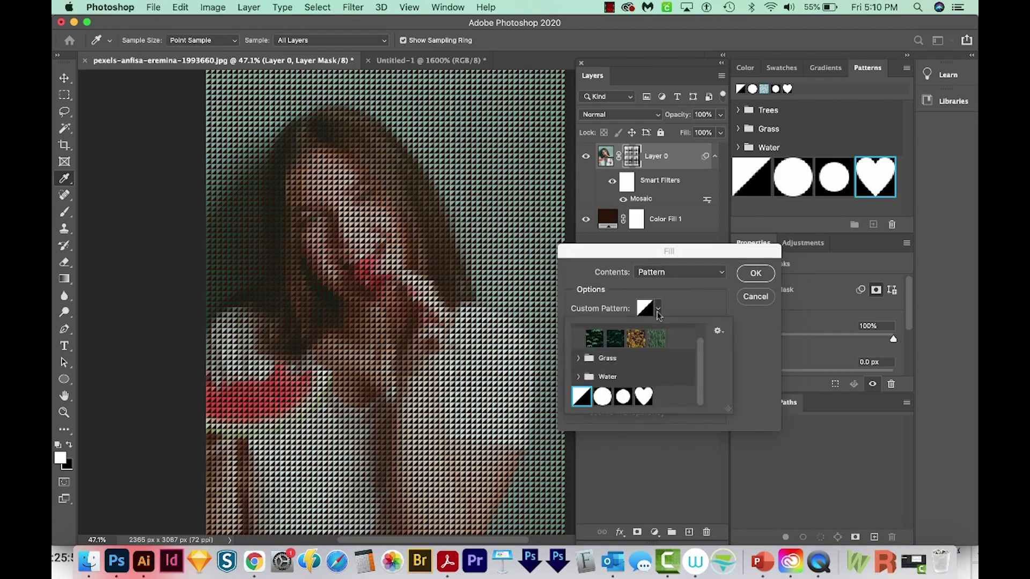
left_click(605, 399)
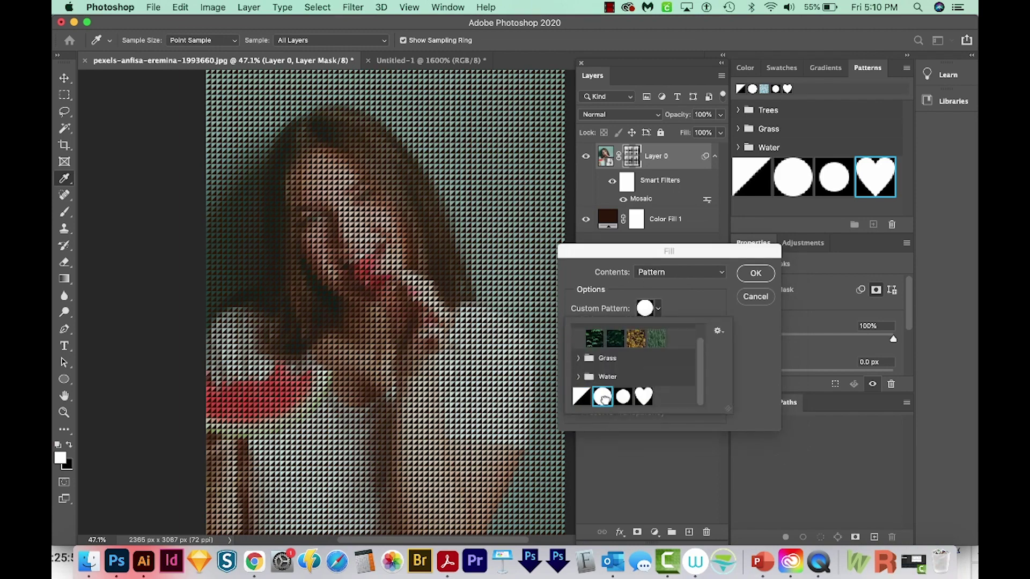
left_click(763, 274)
left_click(762, 275)
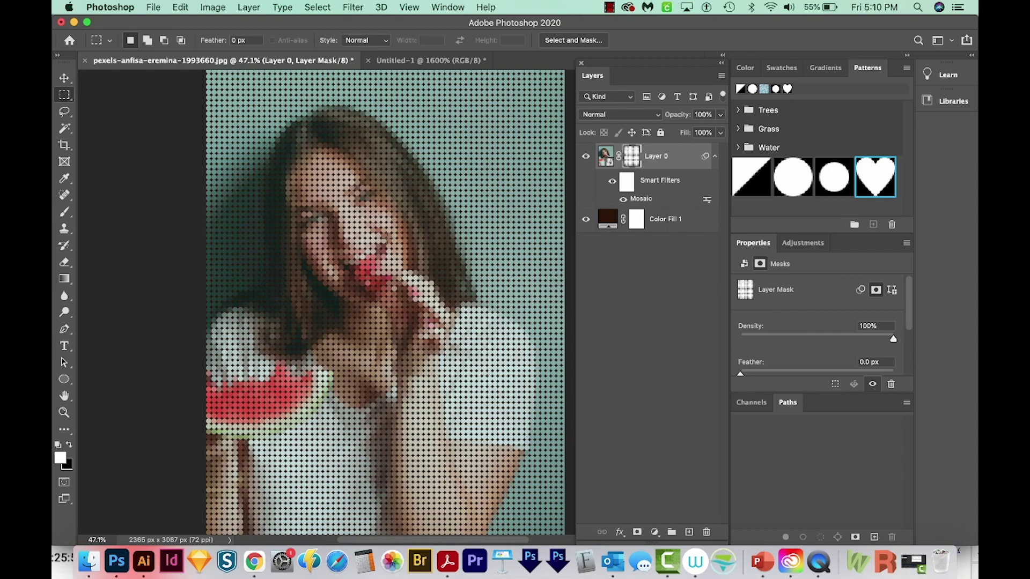
- Refill Layer 0's mask with the smaller circle Pattern 3 and inspect the wider-spaced dots
key("z")
left_click_drag(437, 317, 429, 273)
key("m")
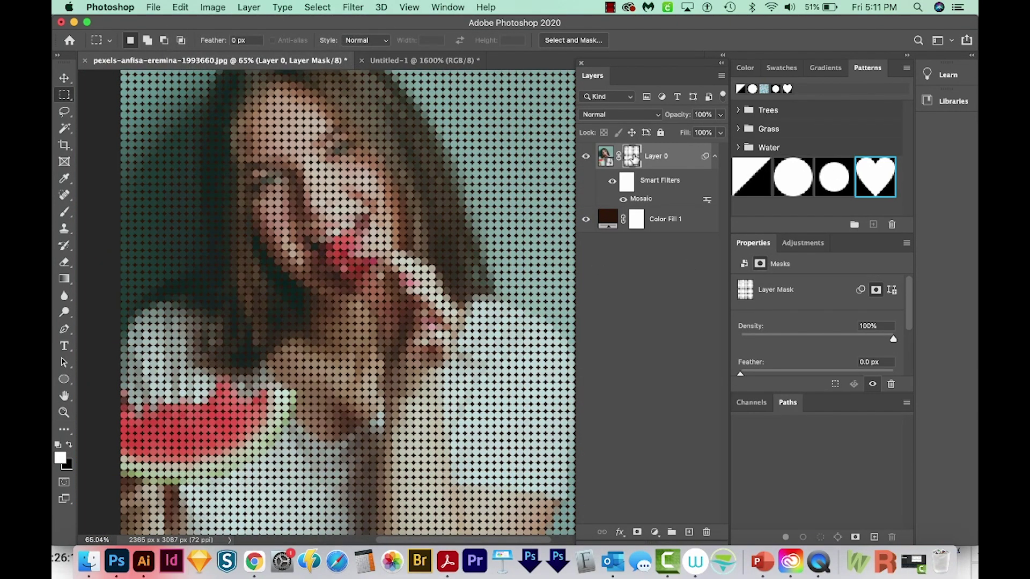
left_click(174, 8)
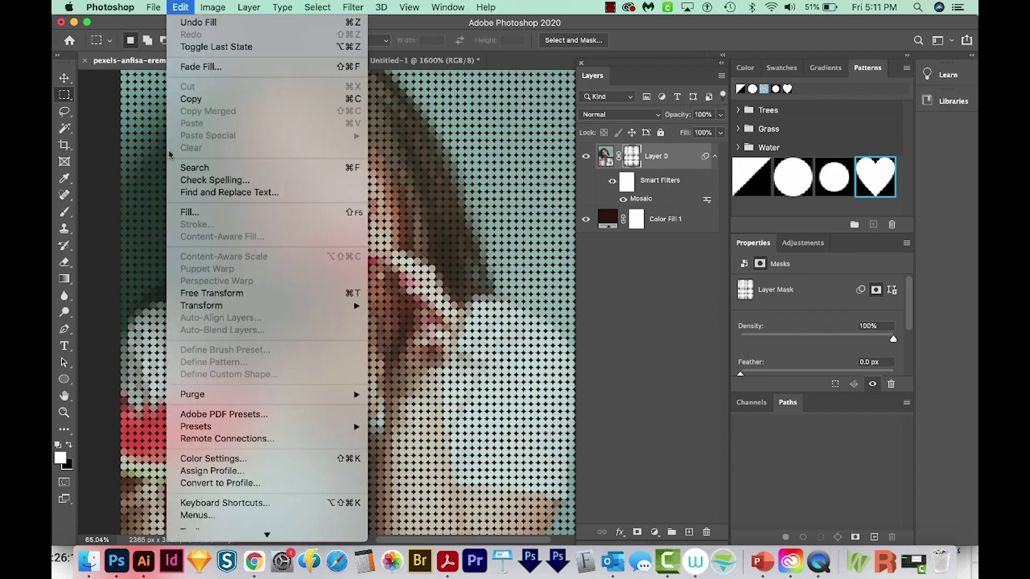
left_click(189, 212)
left_click(649, 309)
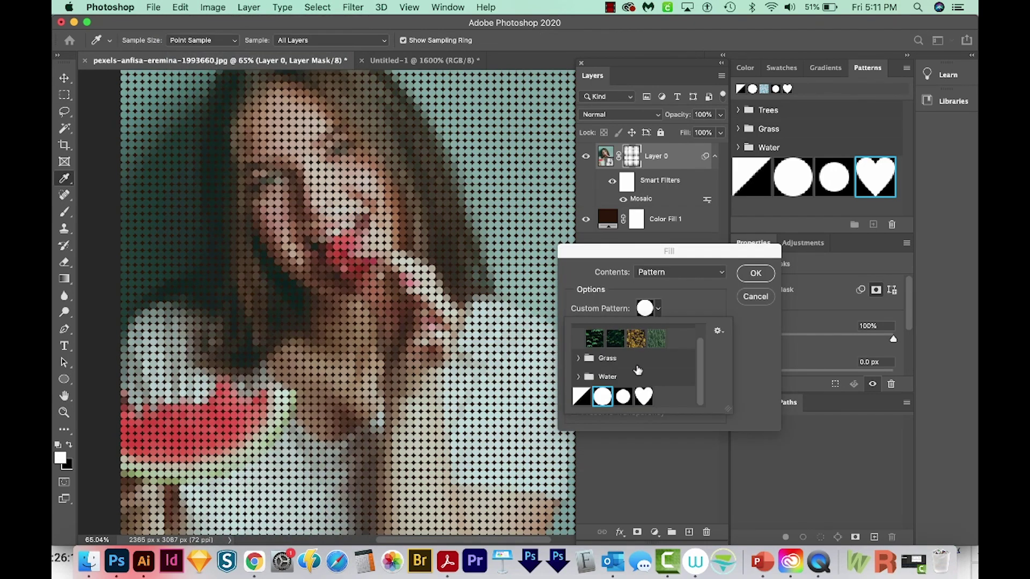
left_click(624, 396)
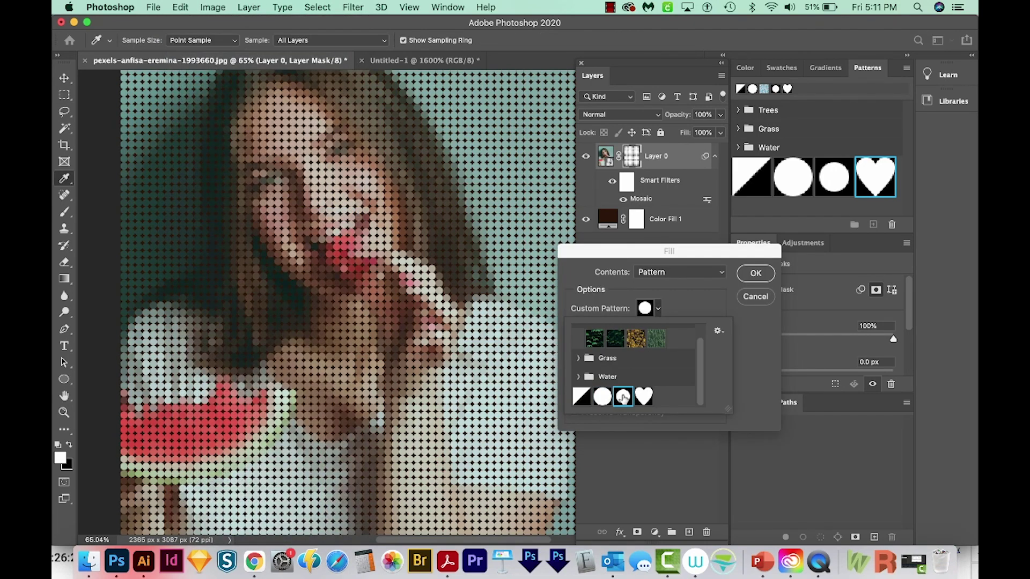
left_click(754, 272)
key("z")
left_click_drag(359, 198, 359, 198)
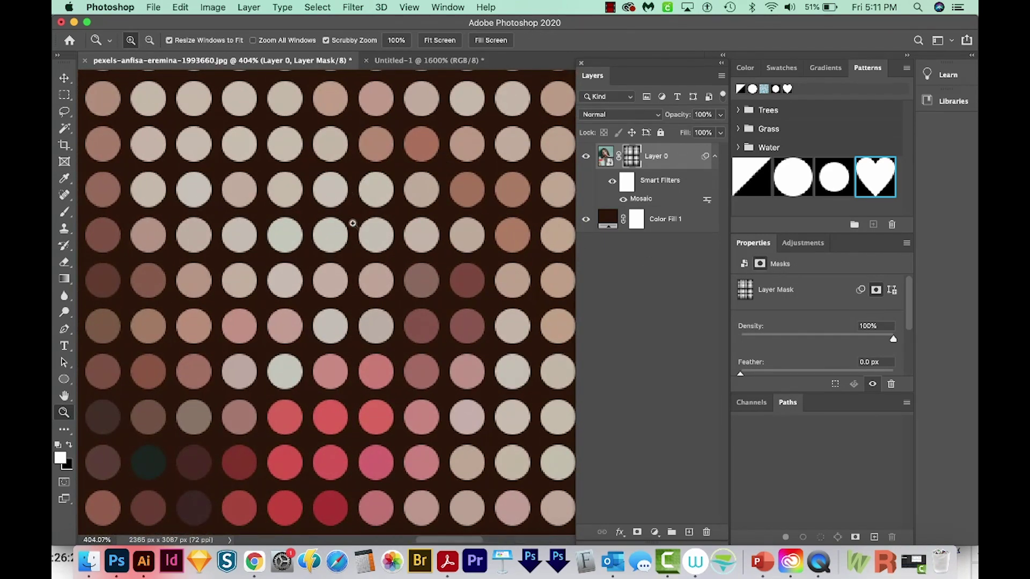
key("super+0")
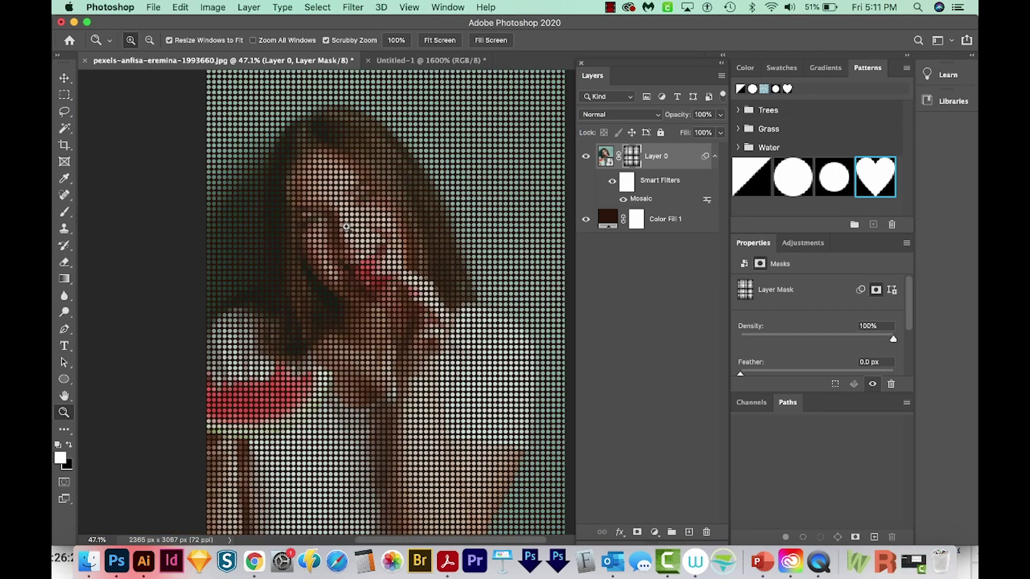
- Refill Layer 0's mask with heart Pattern 4 and zoom in to check the hearts
left_click(182, 8)
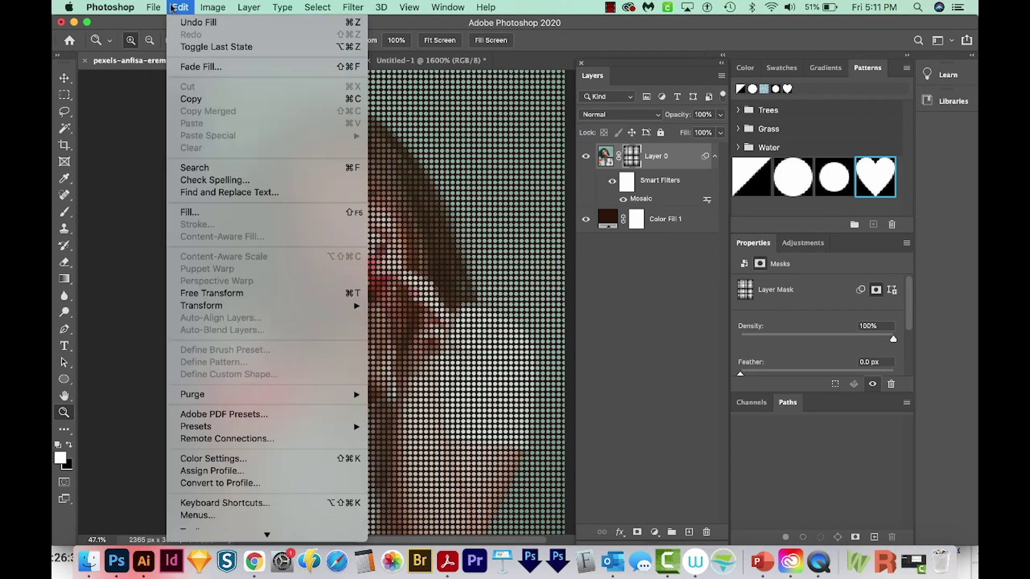
left_click(209, 213)
left_click(659, 309)
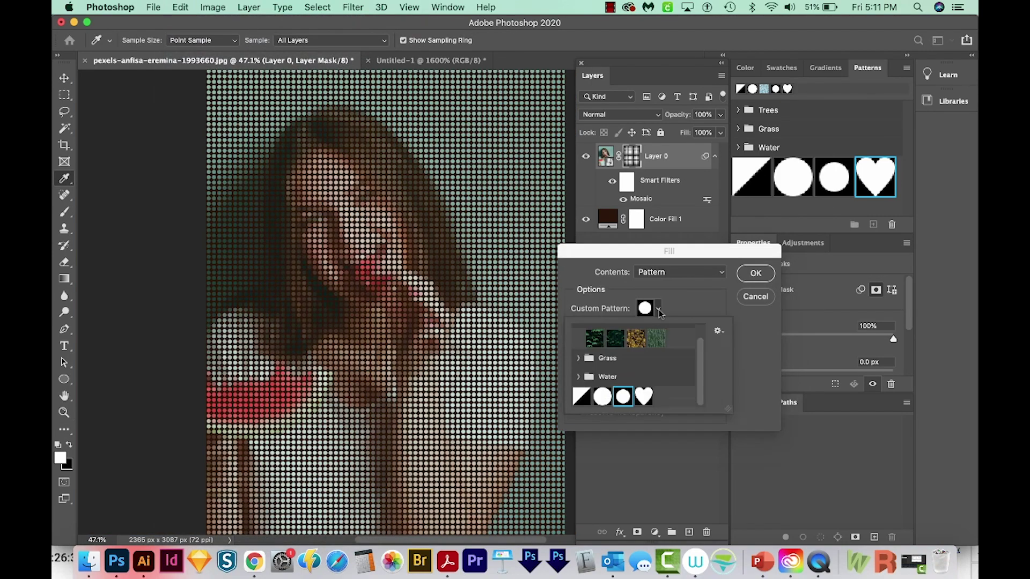
left_click(645, 395)
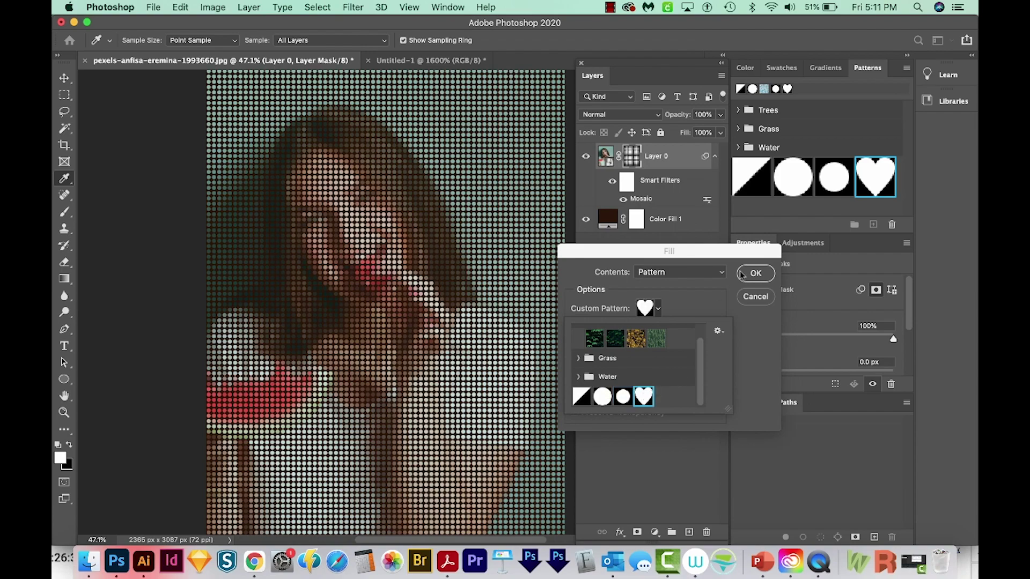
left_click(755, 273)
left_click(755, 273)
key("z")
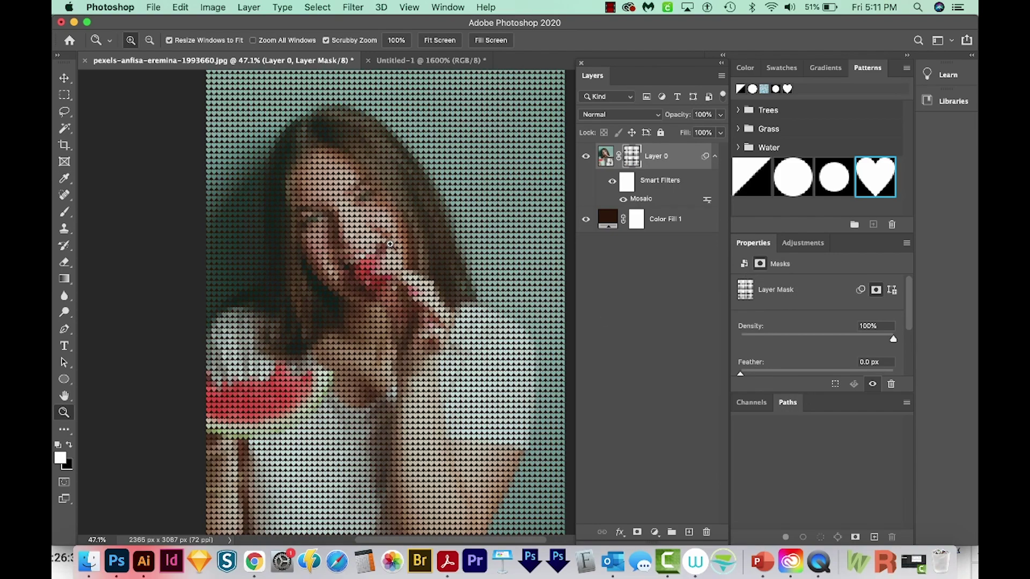
left_click_drag(391, 246, 429, 256)
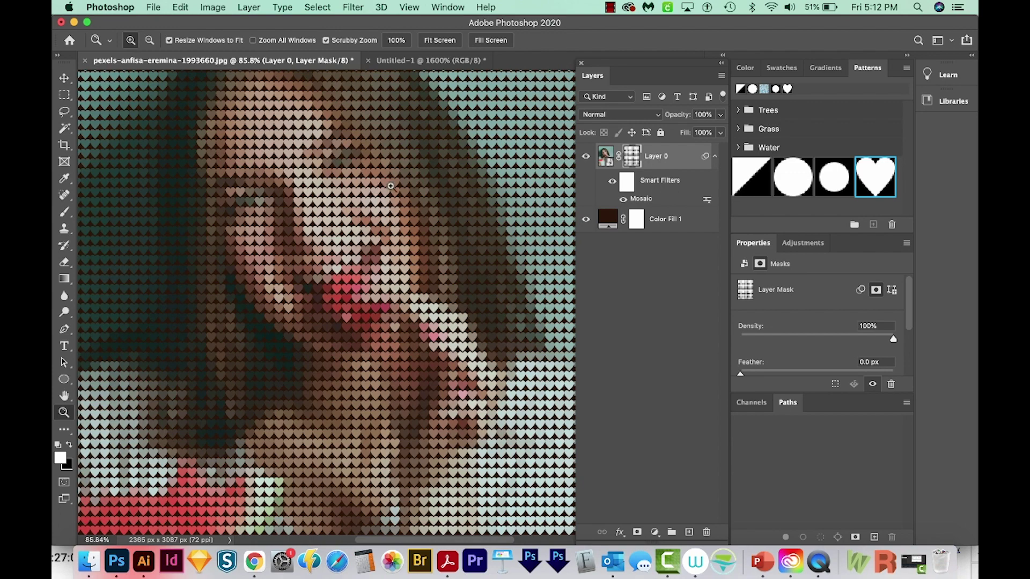
scroll(380, 192, "up", 3)
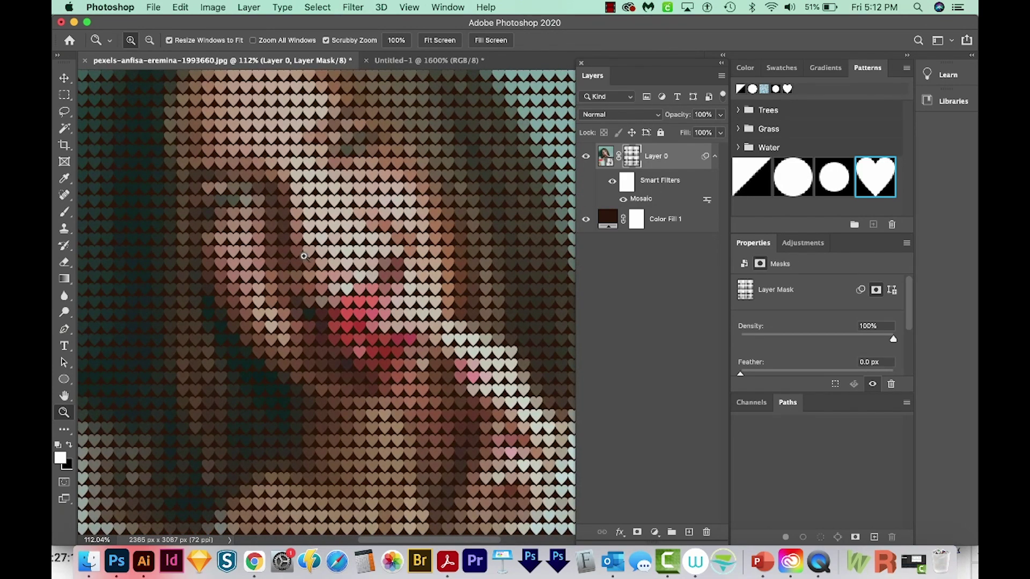